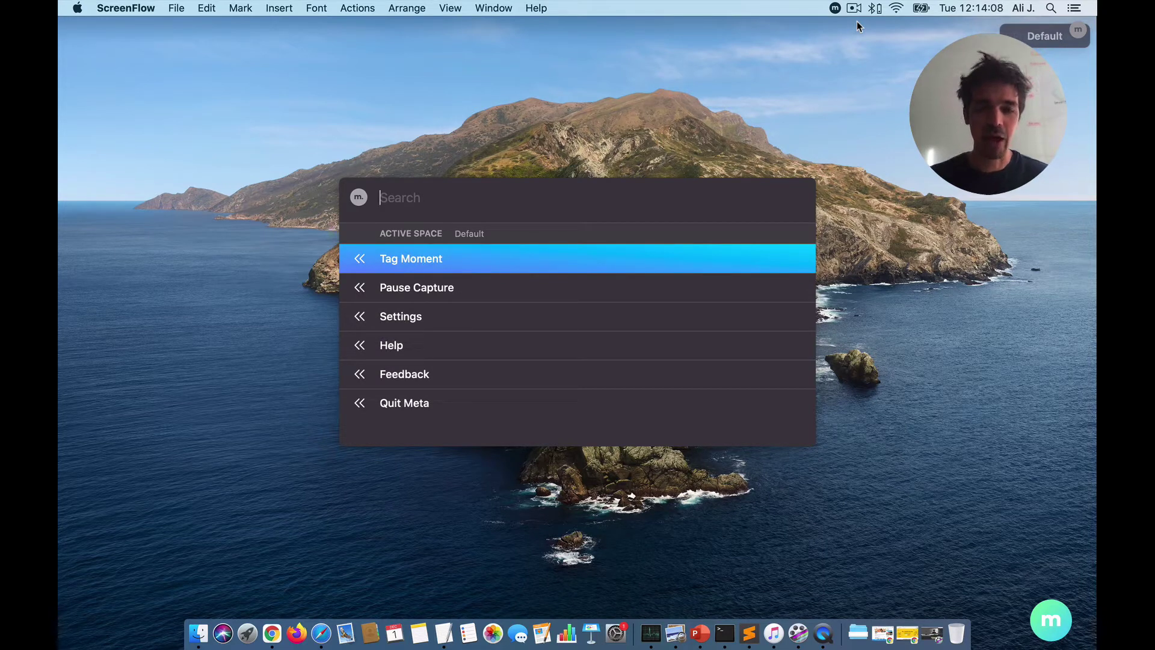
Dismiss the Meta search, restore the minimized Chrome window and show its Apple tab.
{"action": "key", "text": "Escape"}
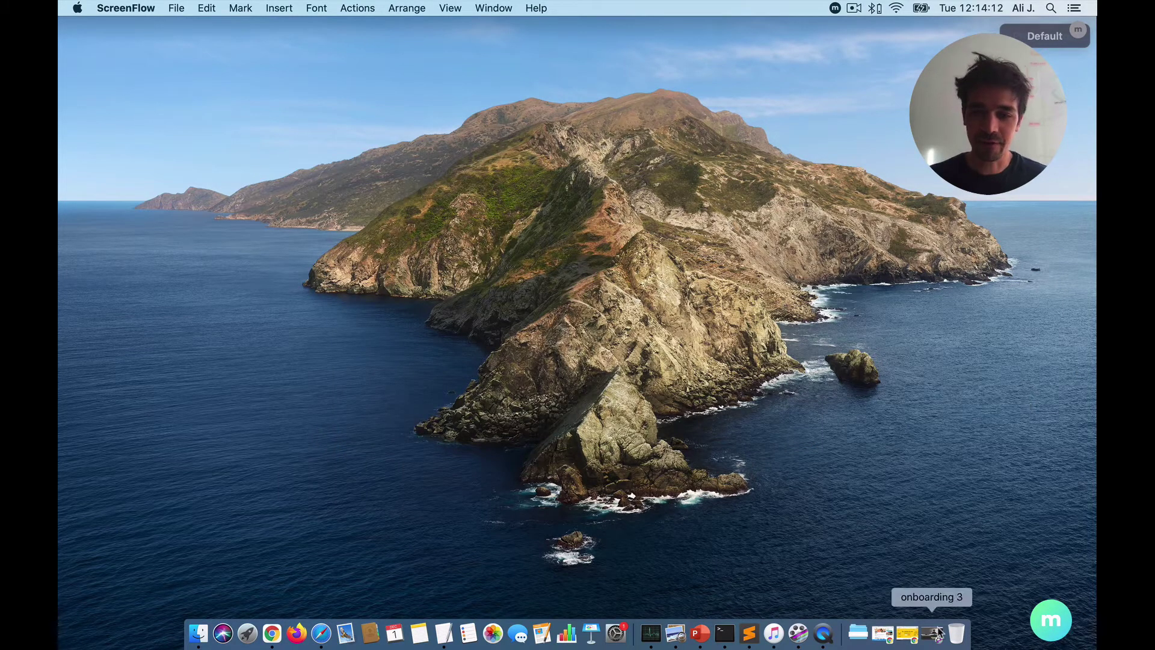
{"action": "left_click", "coordinate": [906, 633]}
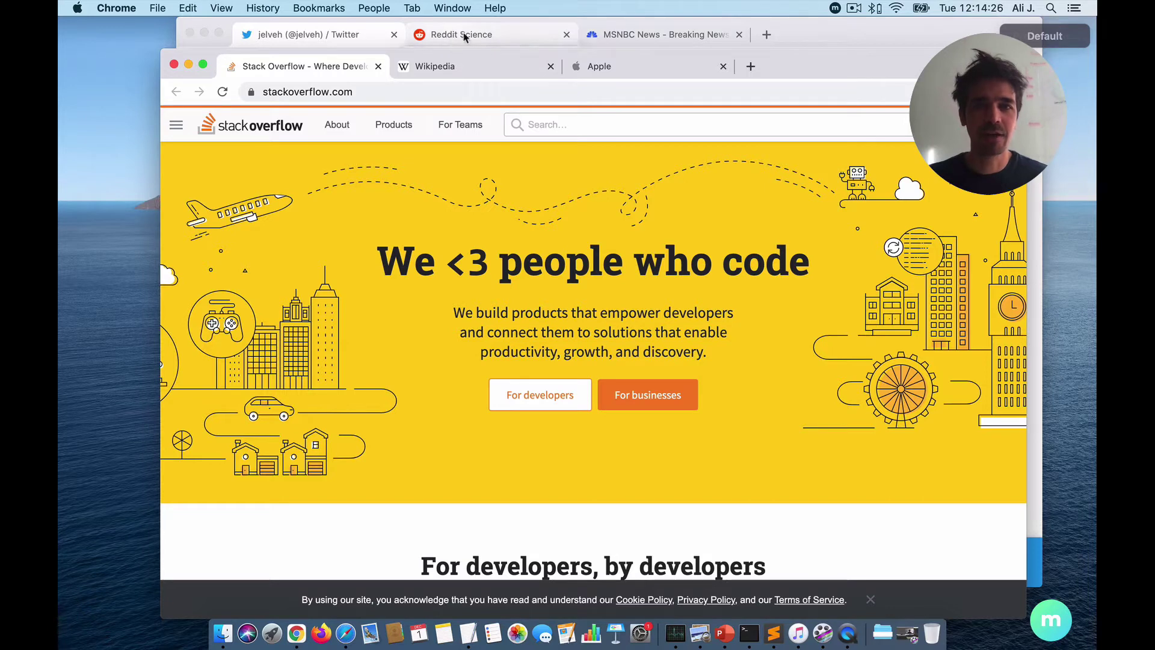
{"action": "left_click", "coordinate": [604, 69]}
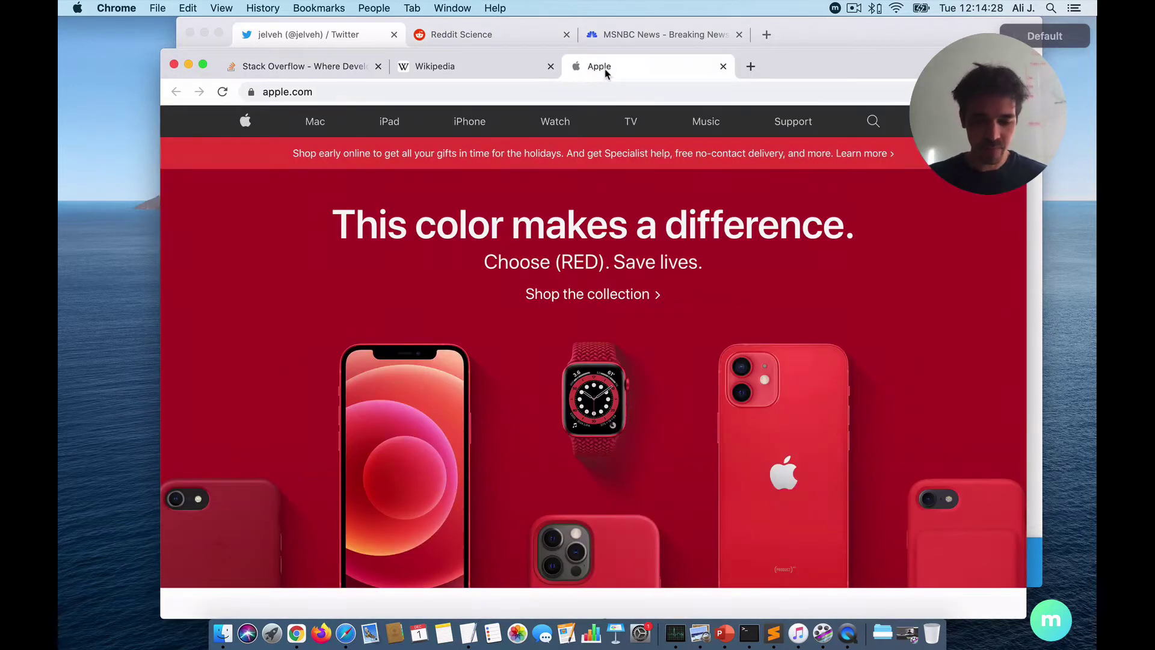
Search Meta for "stack" and switch to the open Stack Overflow tab.
{"action": "key", "text": "super+k"}
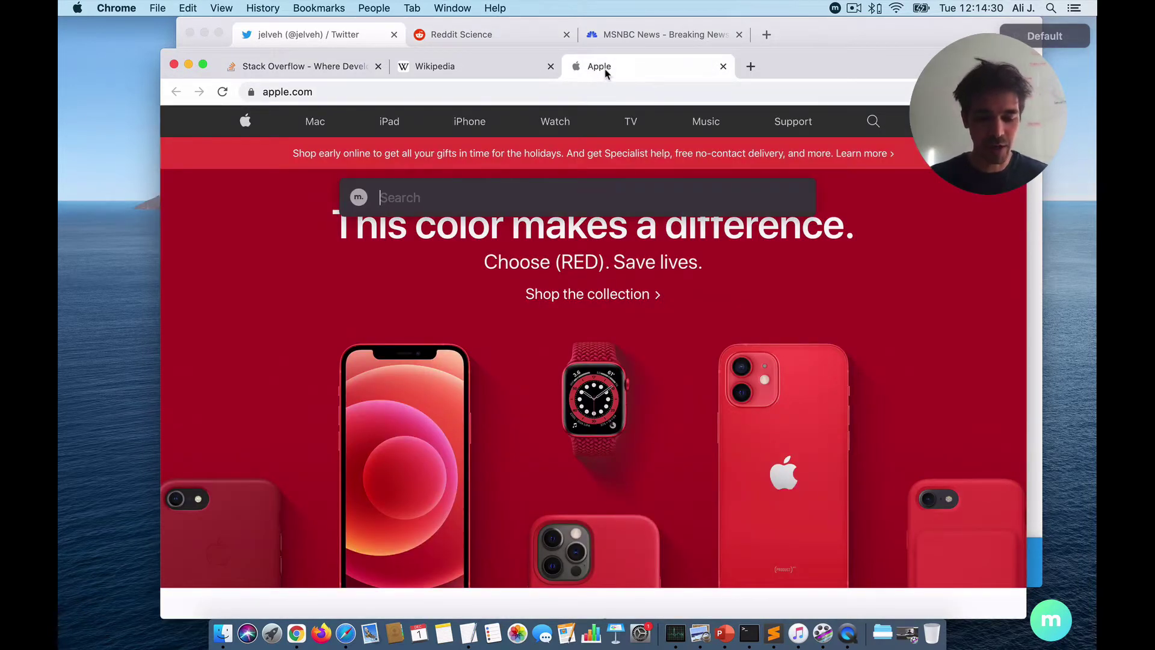
{"action": "type", "text": "stack"}
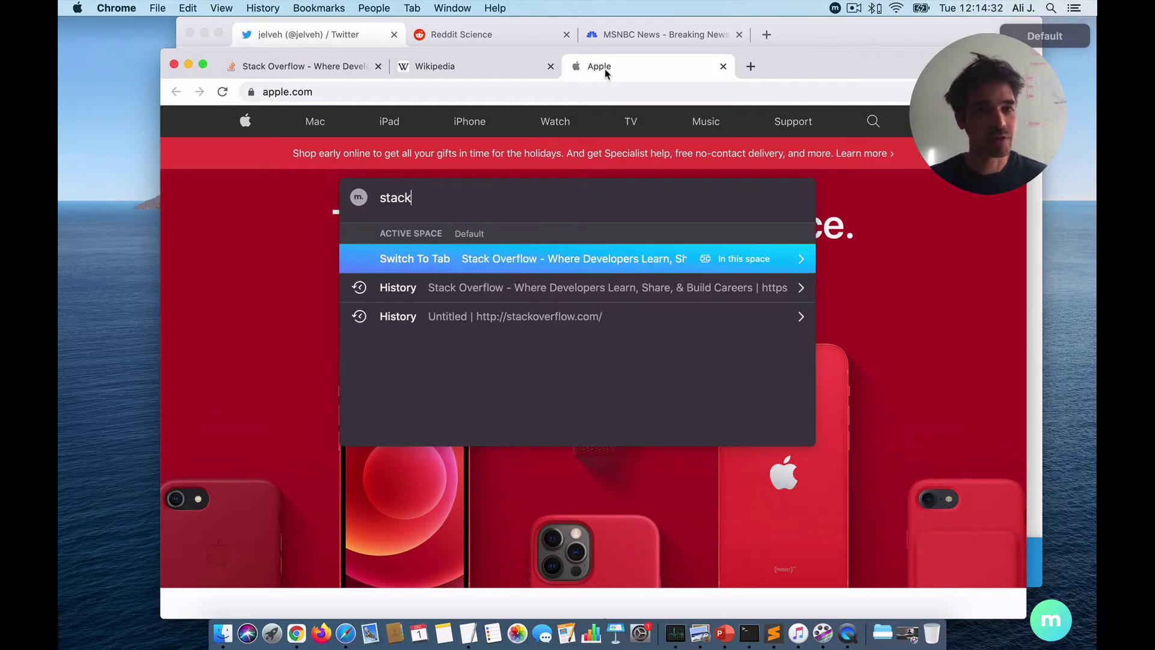
{"action": "key", "text": "Return"}
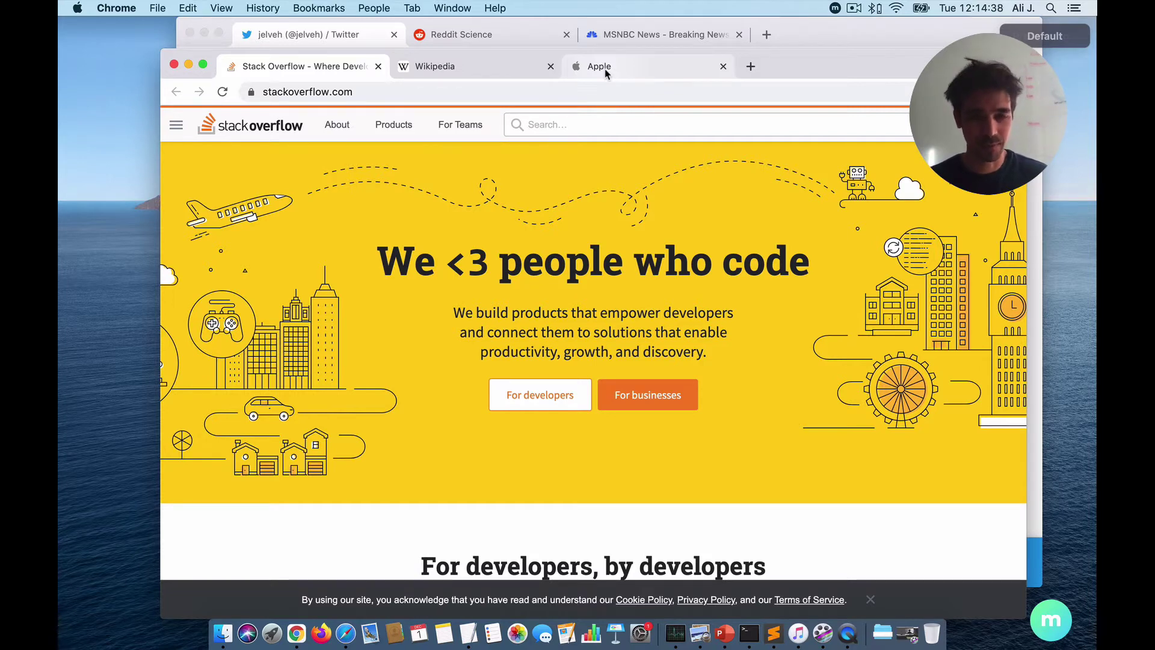
Search Meta for "tw" and switch to the Twitter profile tab open in the other Chrome window.
{"action": "key", "text": "super+k"}
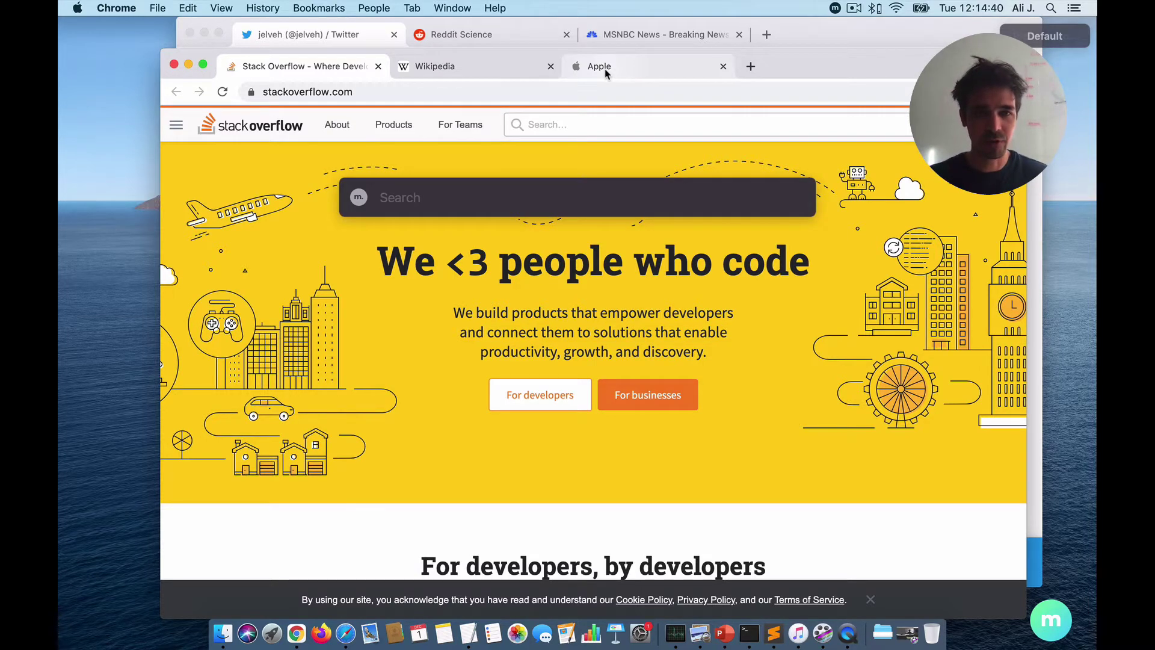
{"action": "type", "text": "tw"}
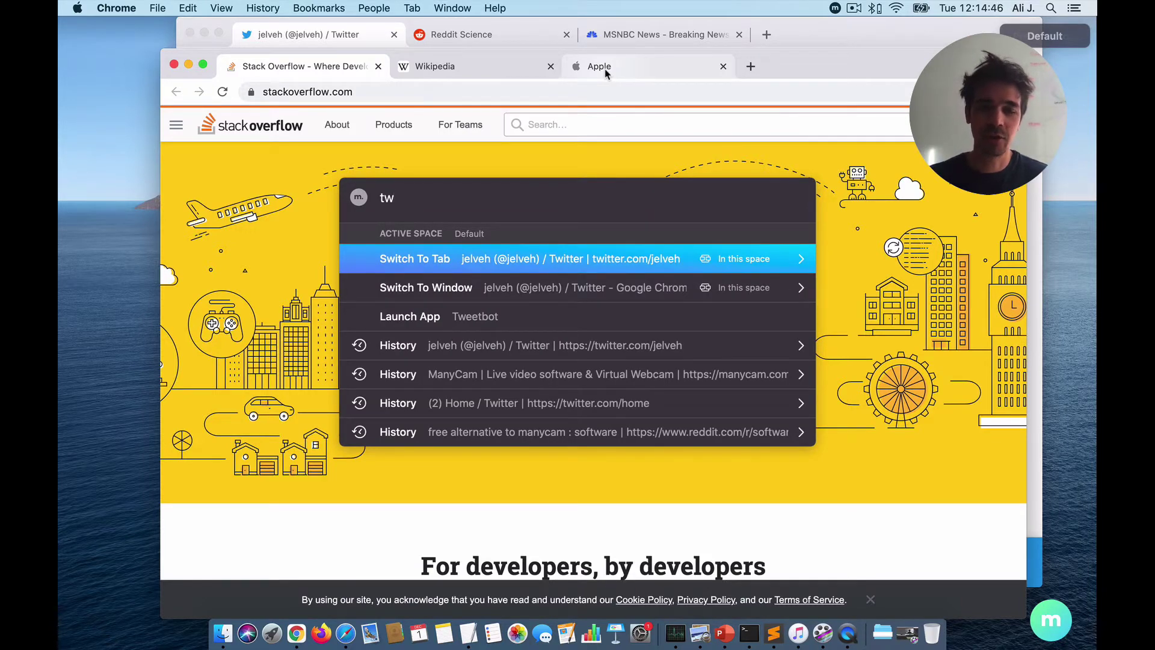
{"action": "key", "text": "Return"}
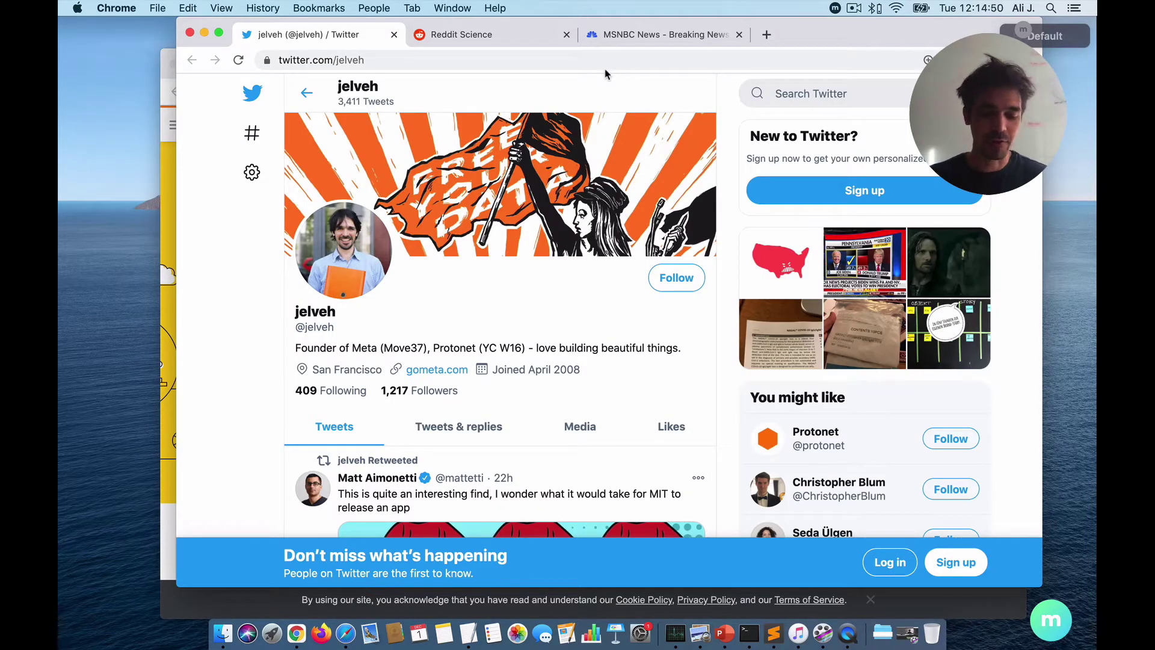
Close the Twitter profile tab and reopen that page from the history by searching Meta for "twitter".
{"action": "left_click", "coordinate": [394, 35]}
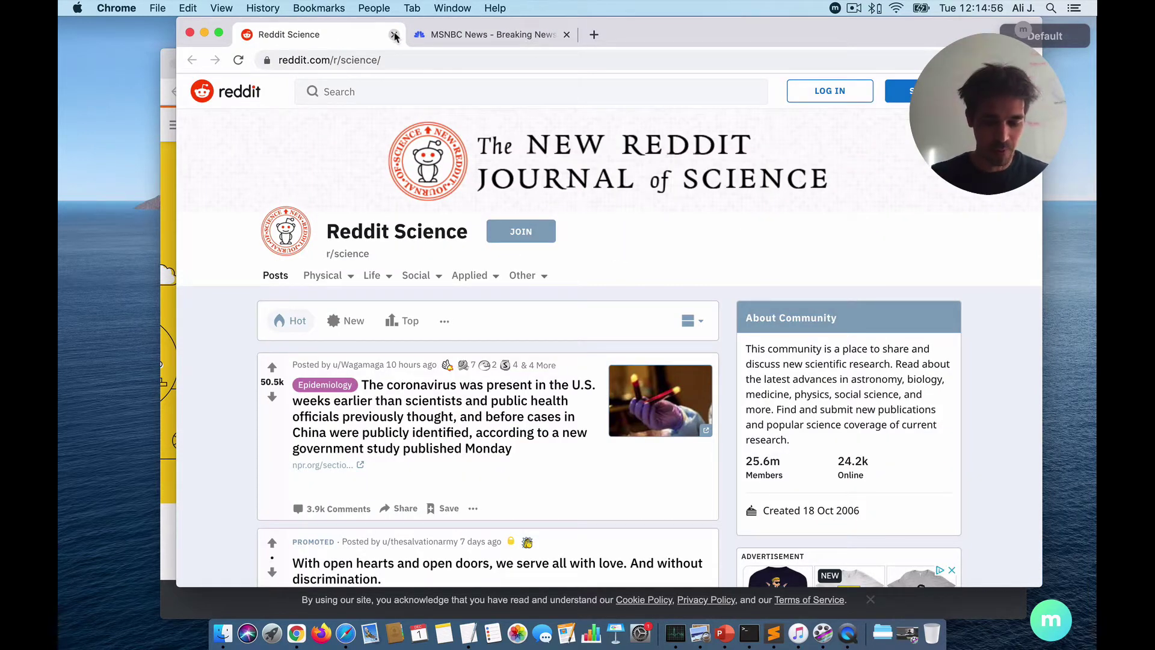
{"action": "key", "text": "alt+space"}
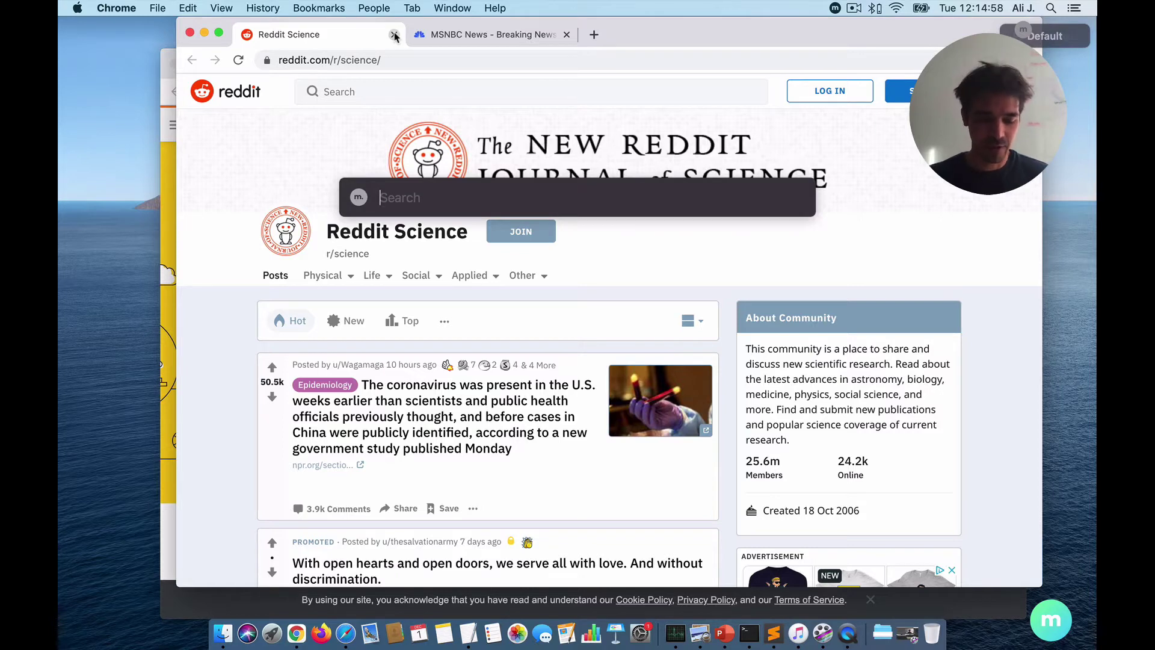
{"action": "type", "text": "twitter"}
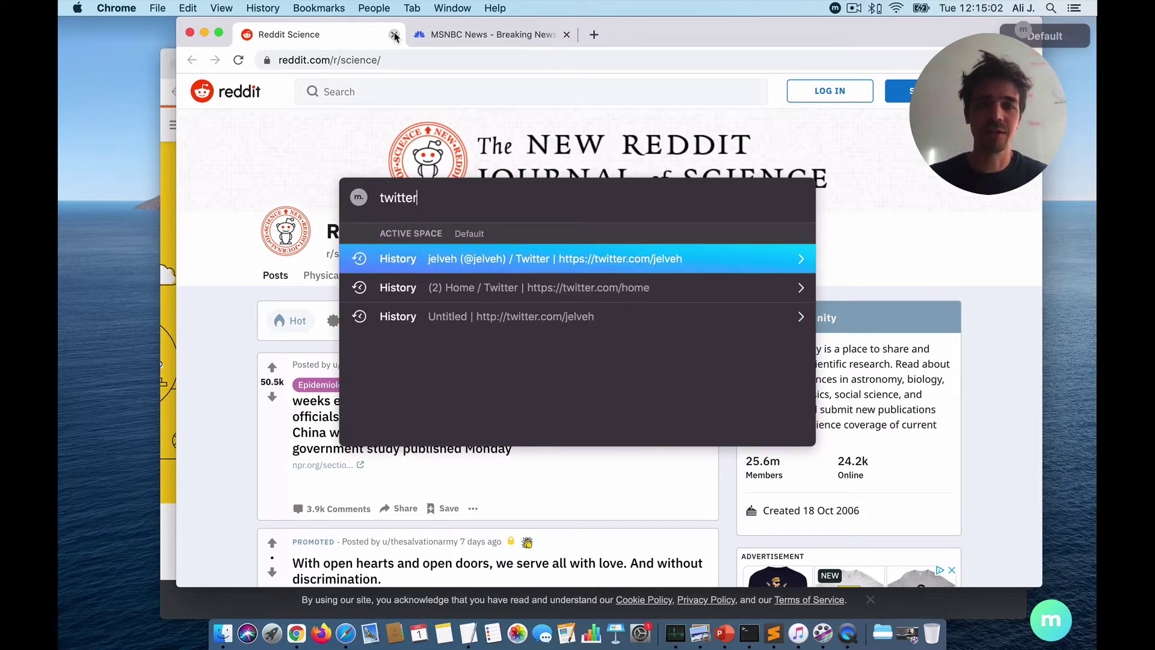
{"action": "key", "text": "Return"}
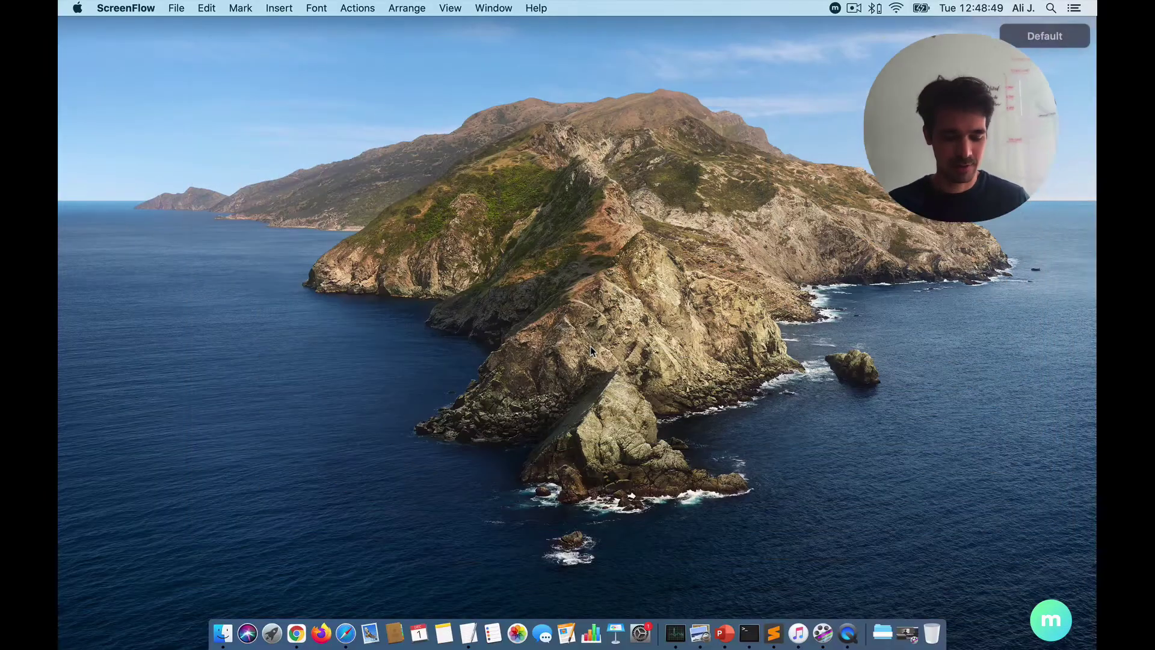
Open the Spaces overview, look at the closed spaces and return to the open ones.
{"action": "key", "text": "alt+Tab"}
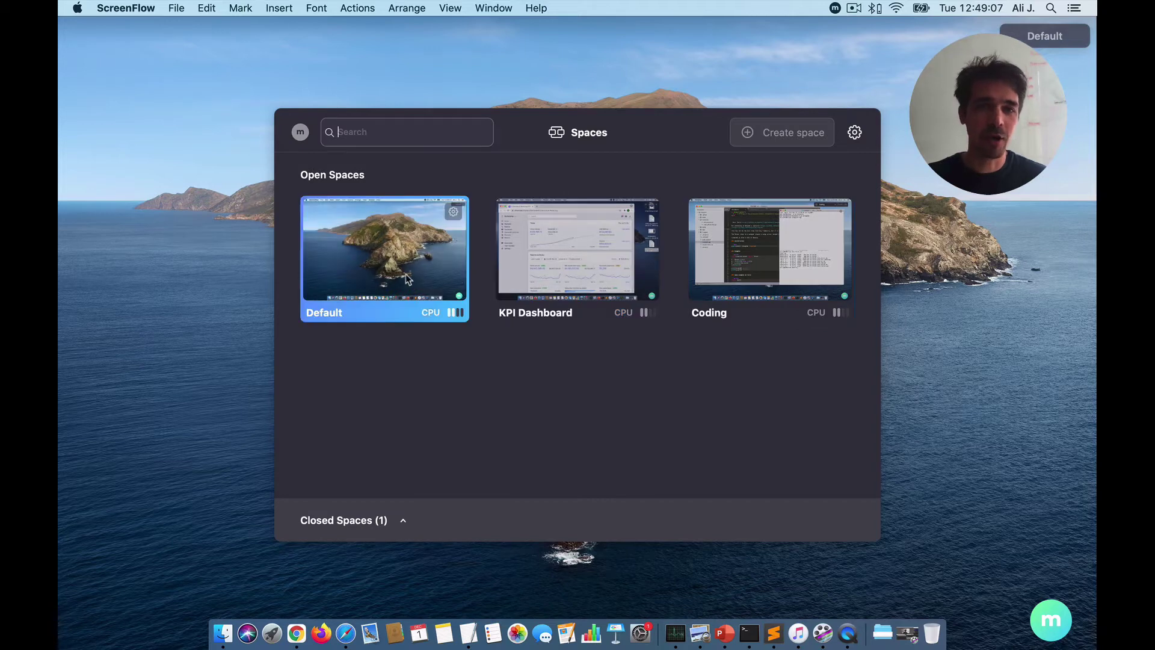
{"action": "left_click", "coordinate": [362, 529]}
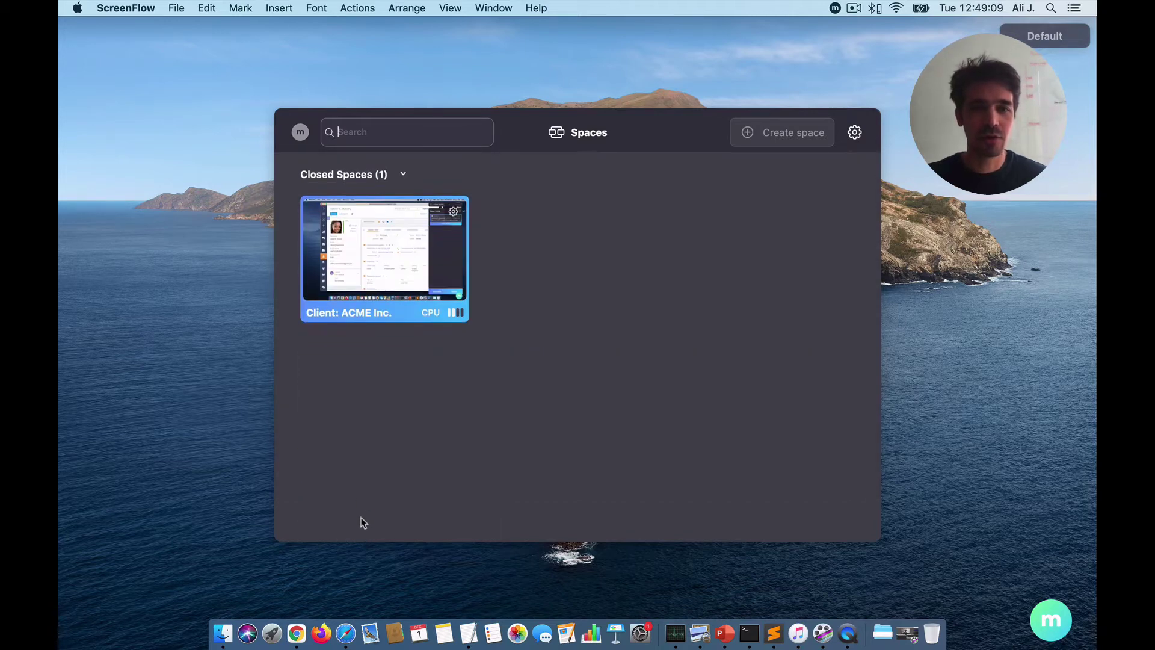
{"action": "left_click", "coordinate": [351, 176]}
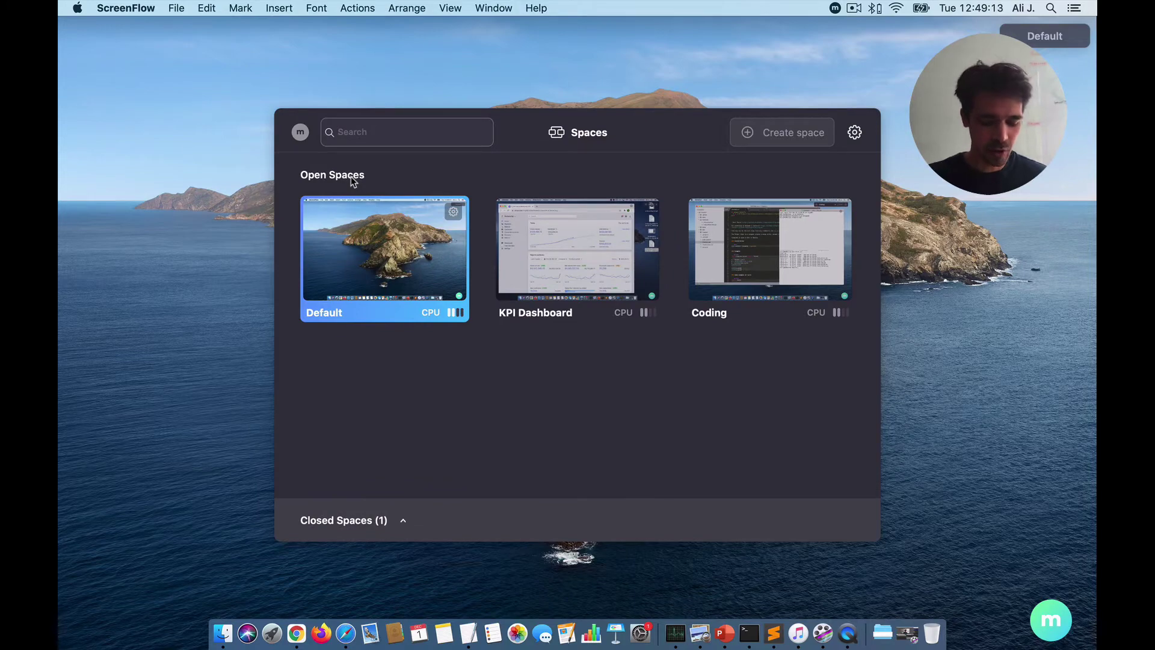
Search Meta for "create" to look up the available commands for creating a space.
{"action": "key", "text": "alt+space"}
{"action": "type", "text": "crea"}
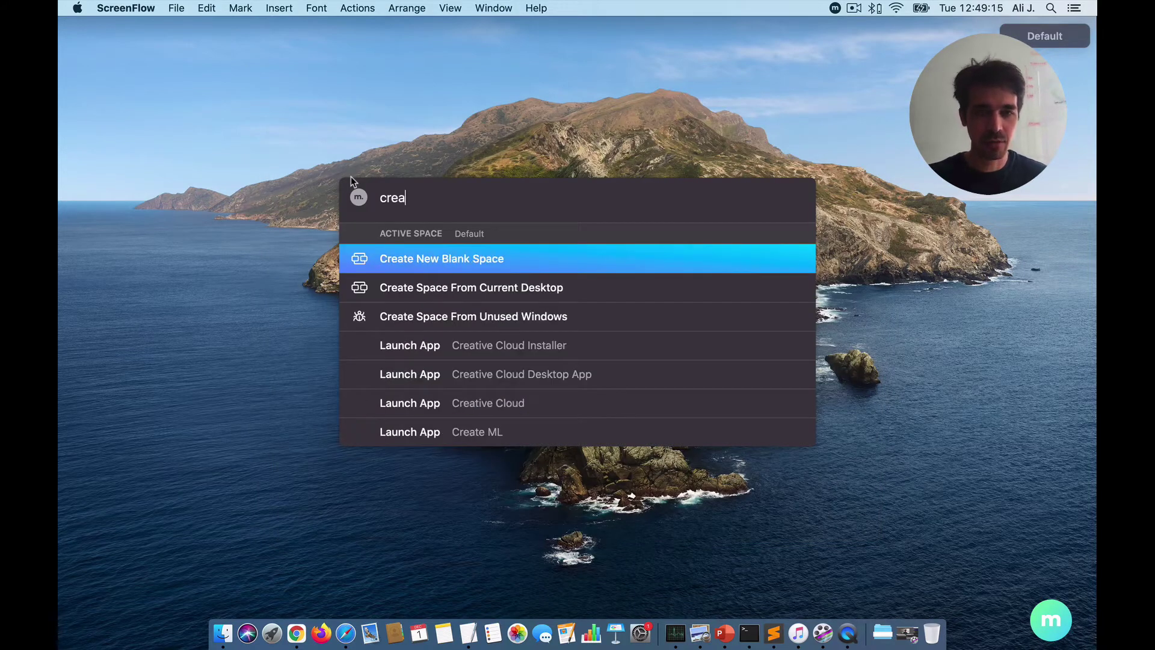
{"action": "type", "text": "te"}
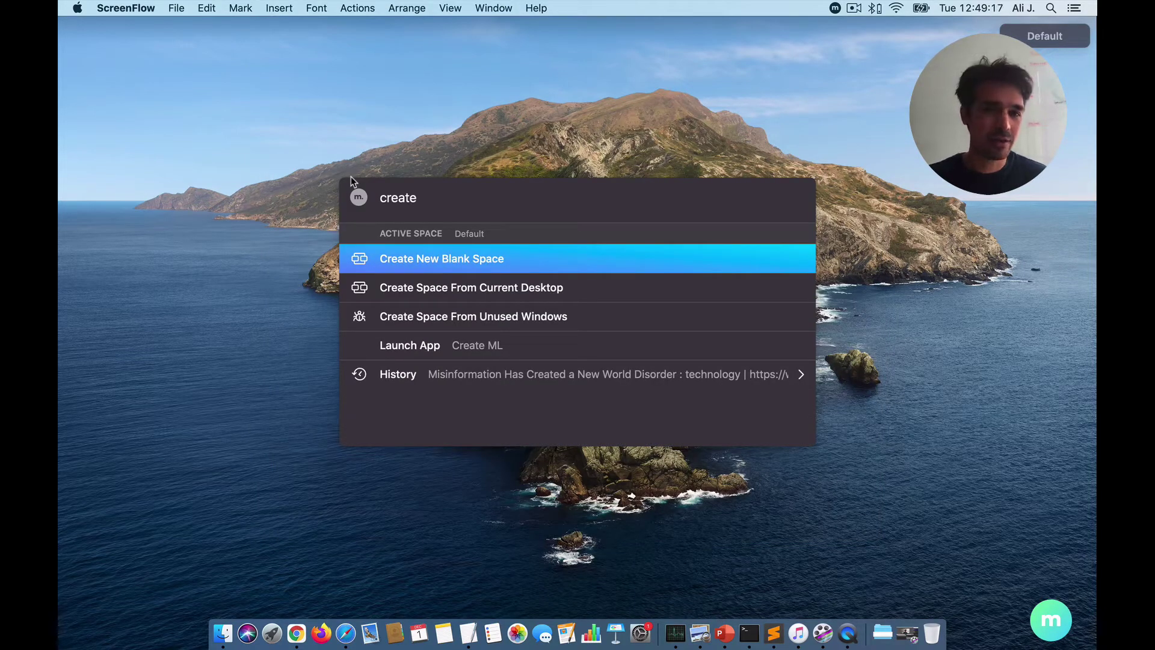
Create a new space named "Presentation Work" from the Spaces overview.
{"action": "key", "text": "Return"}
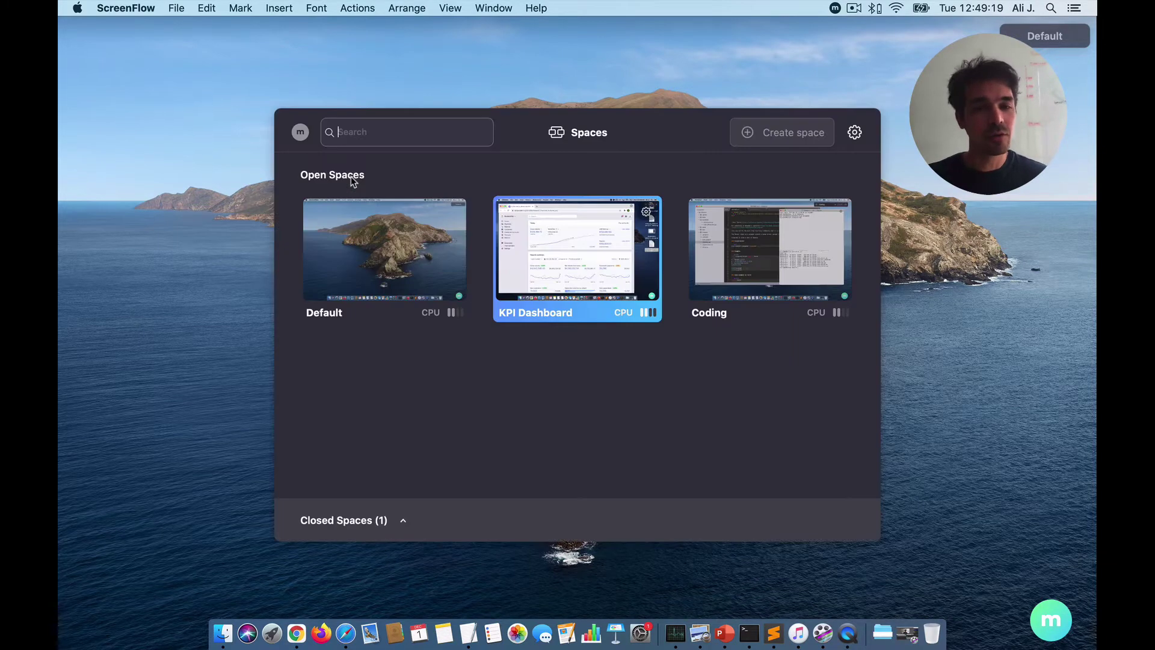
{"action": "left_click", "coordinate": [781, 133]}
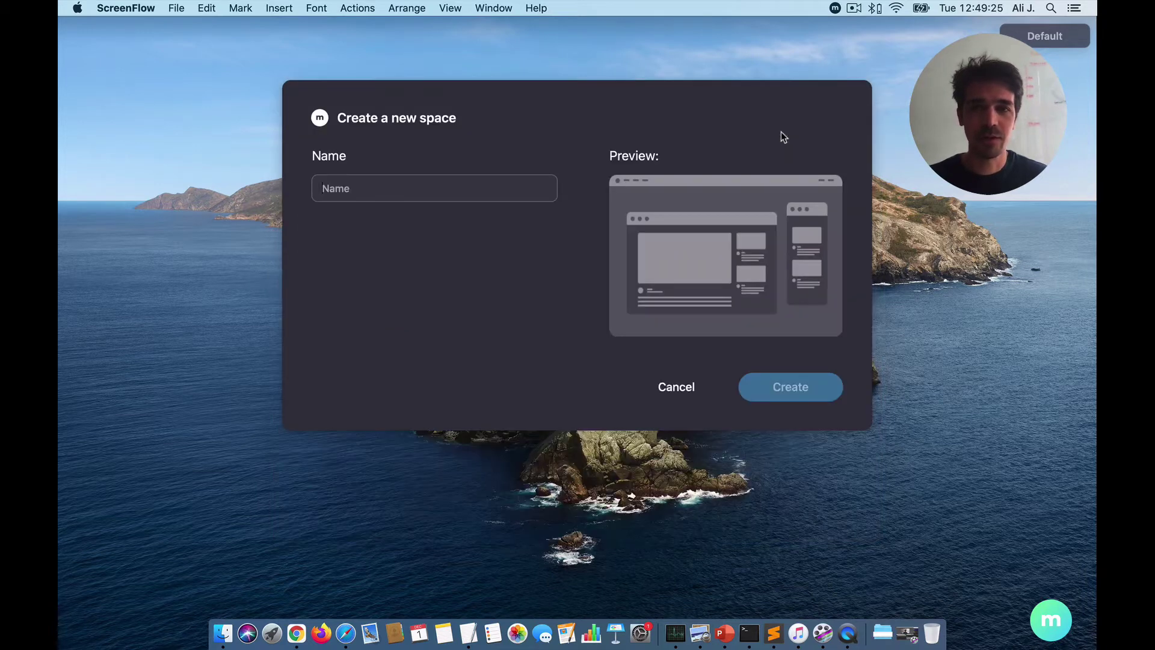
{"action": "type", "text": "Pre"}
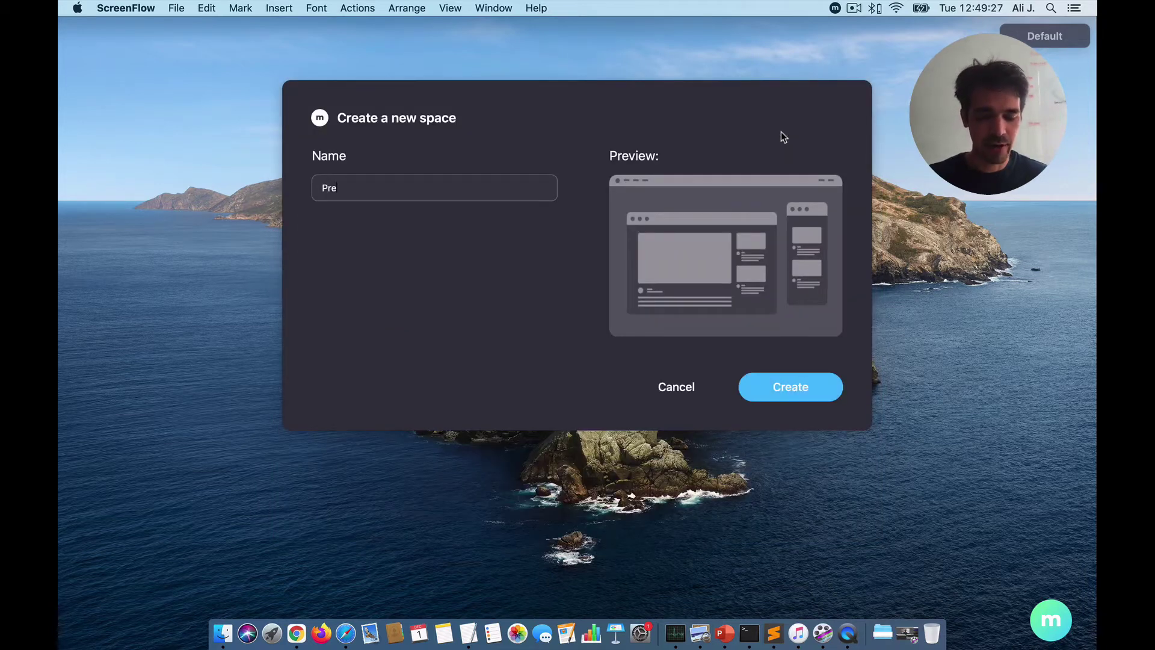
{"action": "type", "text": "sentation Work"}
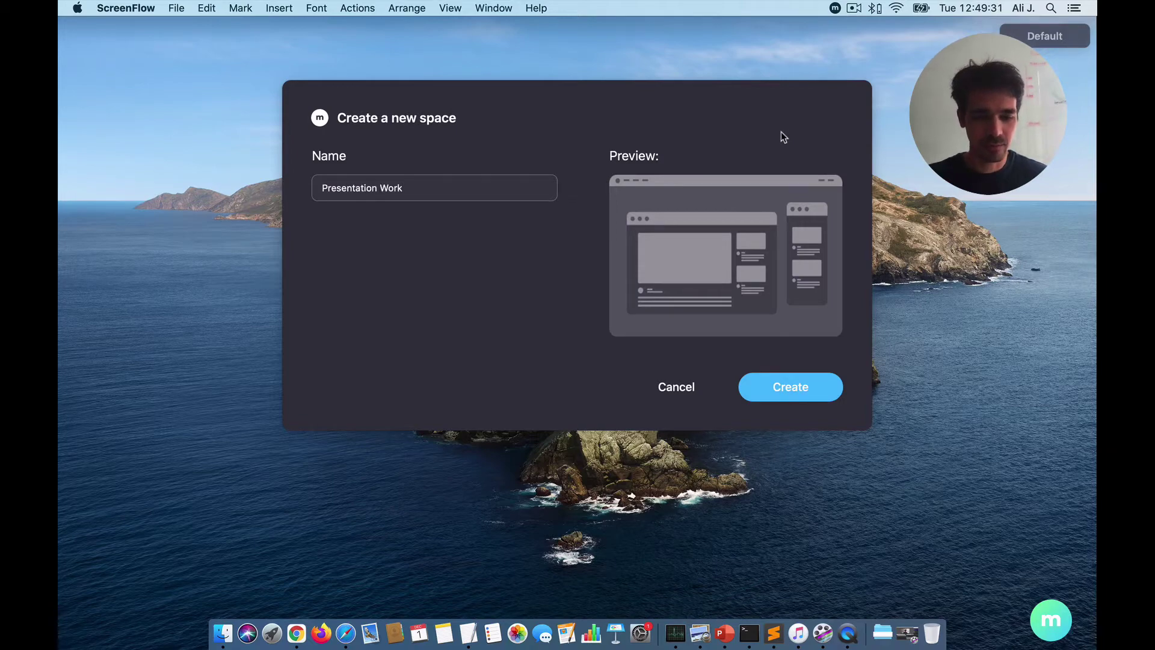
{"action": "key", "text": "Return"}
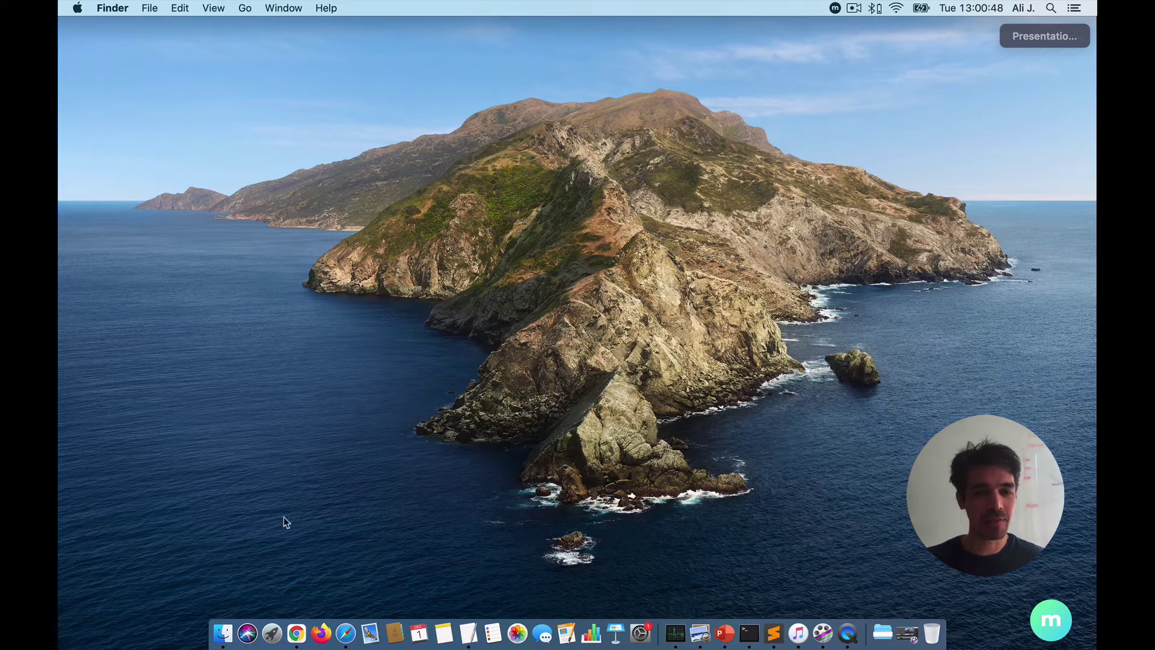
Open the Move37 2020.pptx presentation from the Presentation Work folder in Documents.
{"action": "left_click", "coordinate": [223, 633]}
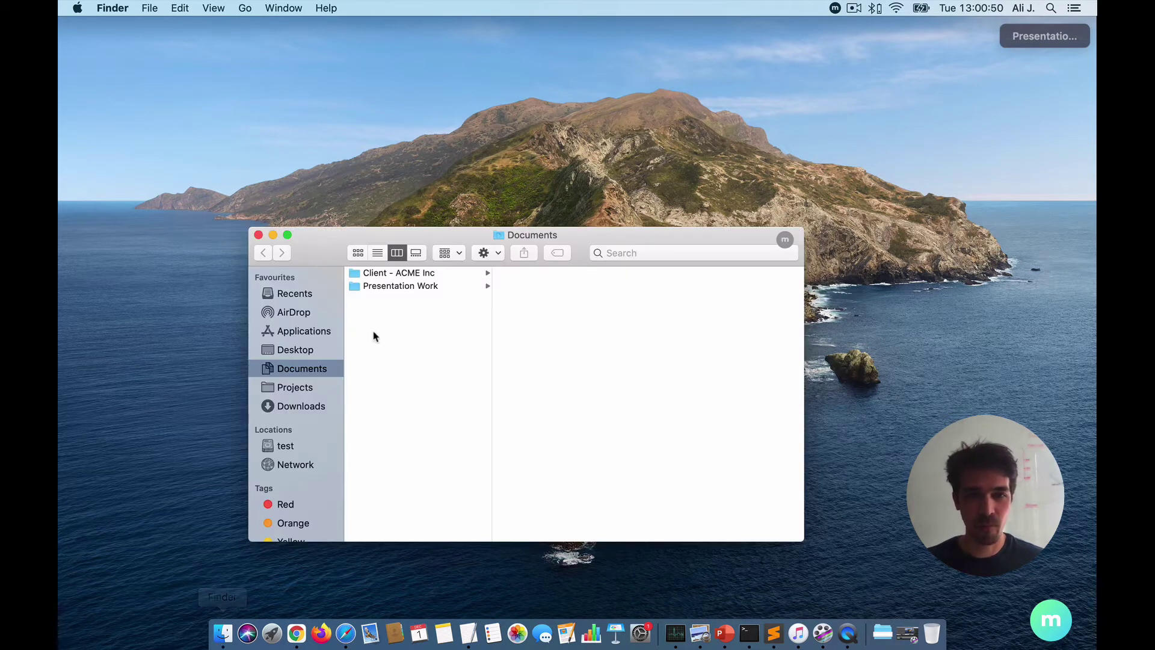
{"action": "left_click", "coordinate": [369, 288]}
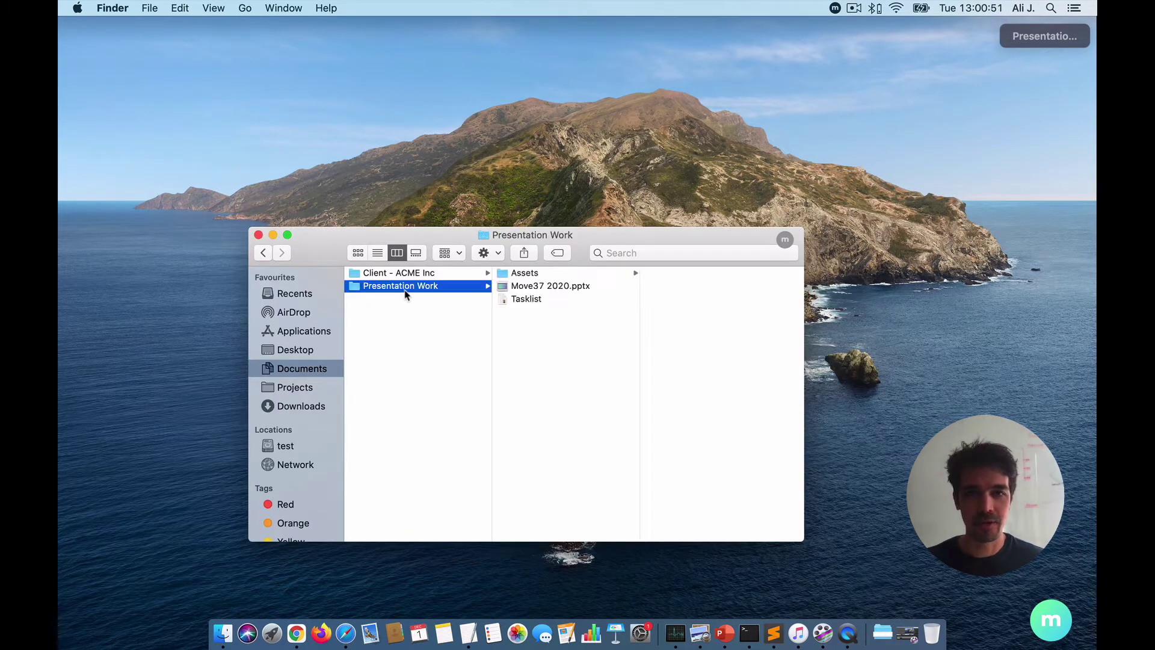
{"action": "double_click", "coordinate": [521, 288]}
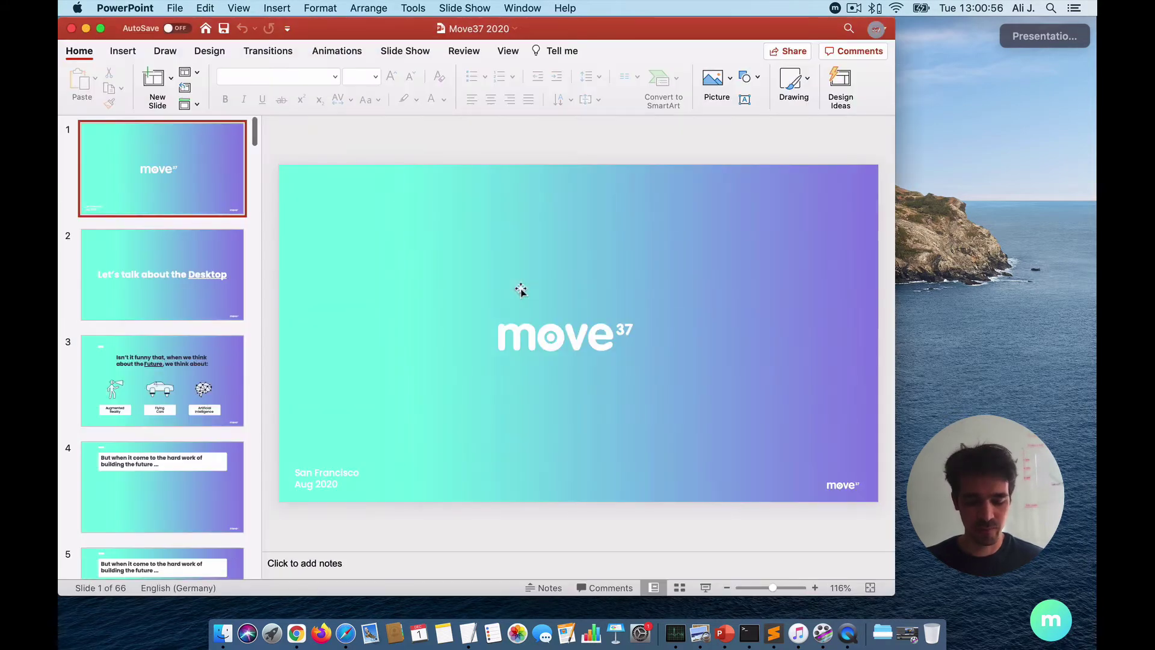
Open the Tasklist document from the Presentation Work folder and place its window over the right edge of the presentation.
{"action": "left_click", "coordinate": [521, 293]}
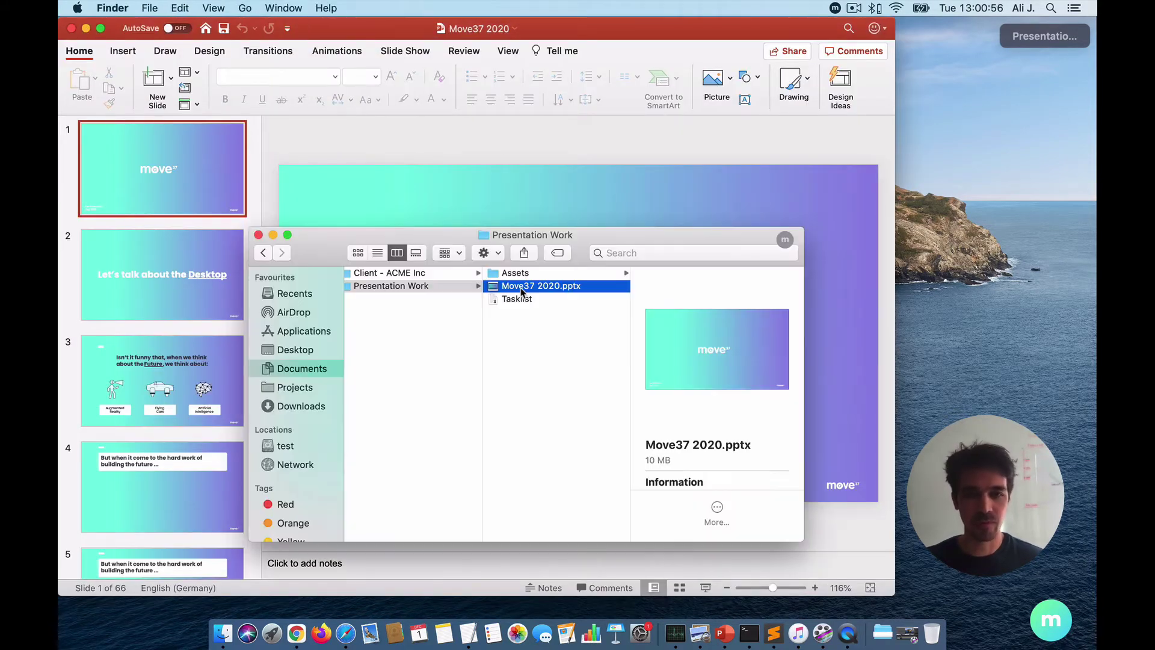
{"action": "double_click", "coordinate": [516, 300]}
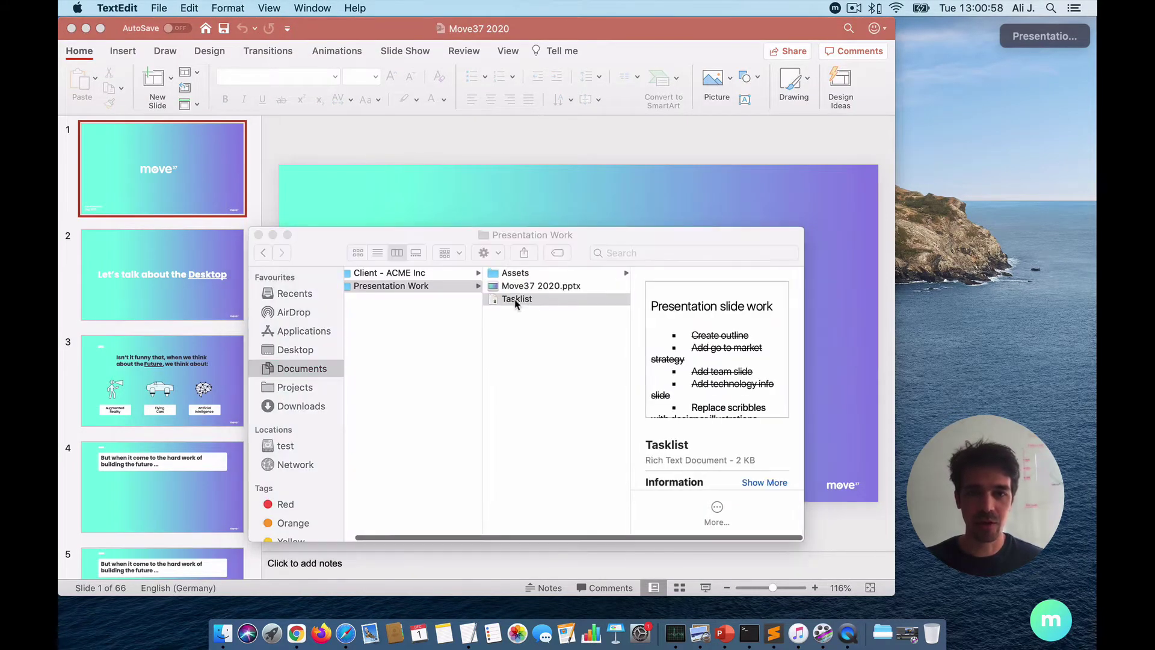
{"action": "left_click_drag", "start_coordinate": [298, 64], "coordinate": [819, 77]}
Open the Assets folder in its own Finder window and place it directly below the Tasklist text.
{"action": "left_click", "coordinate": [541, 274]}
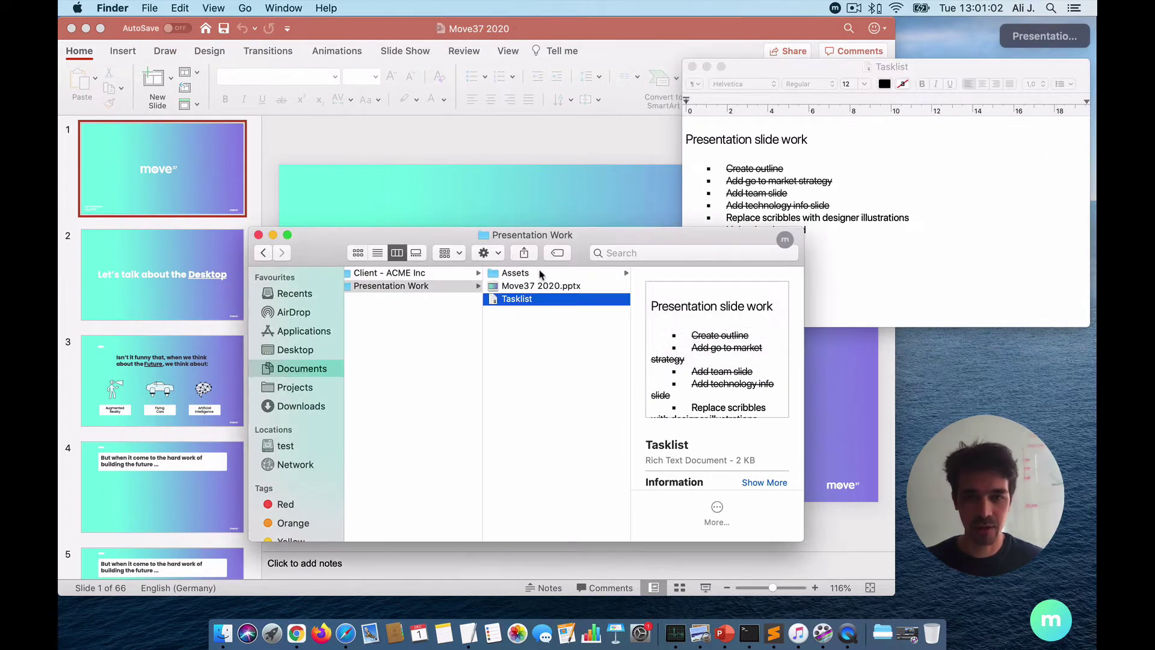
{"action": "double_click", "coordinate": [540, 274]}
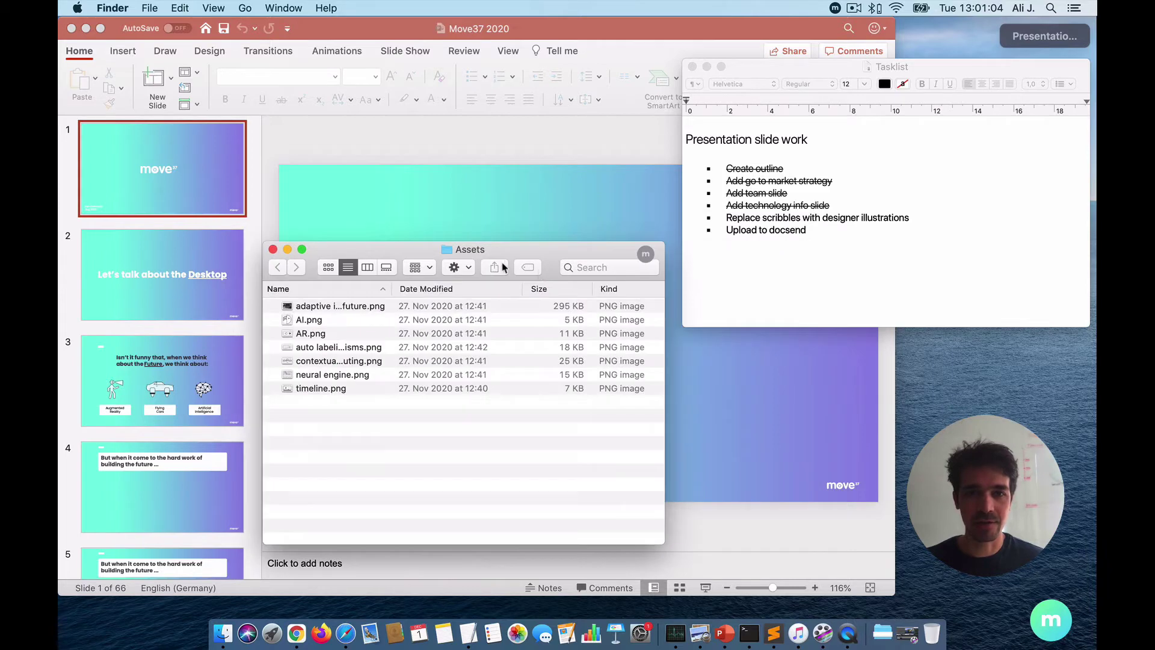
{"action": "left_click_drag", "start_coordinate": [425, 254], "coordinate": [845, 283]}
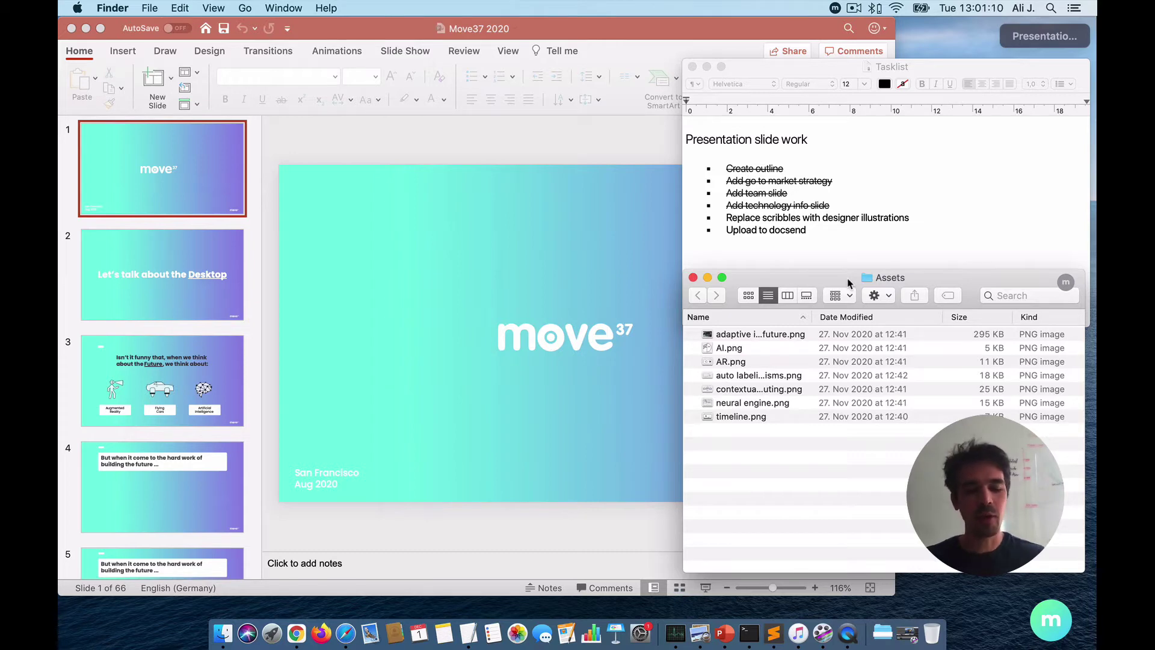
Cycle through the Coding and Default spaces and return to the Presentation Work space.
{"action": "key", "text": "alt+space"}
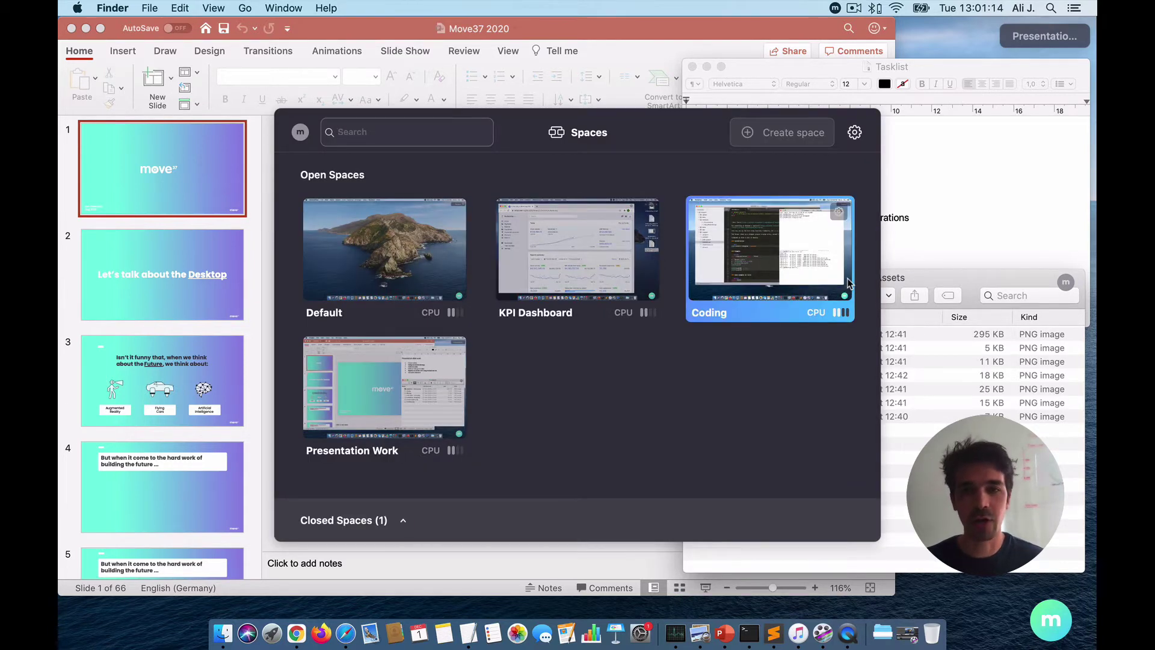
{"action": "left_click", "coordinate": [849, 282]}
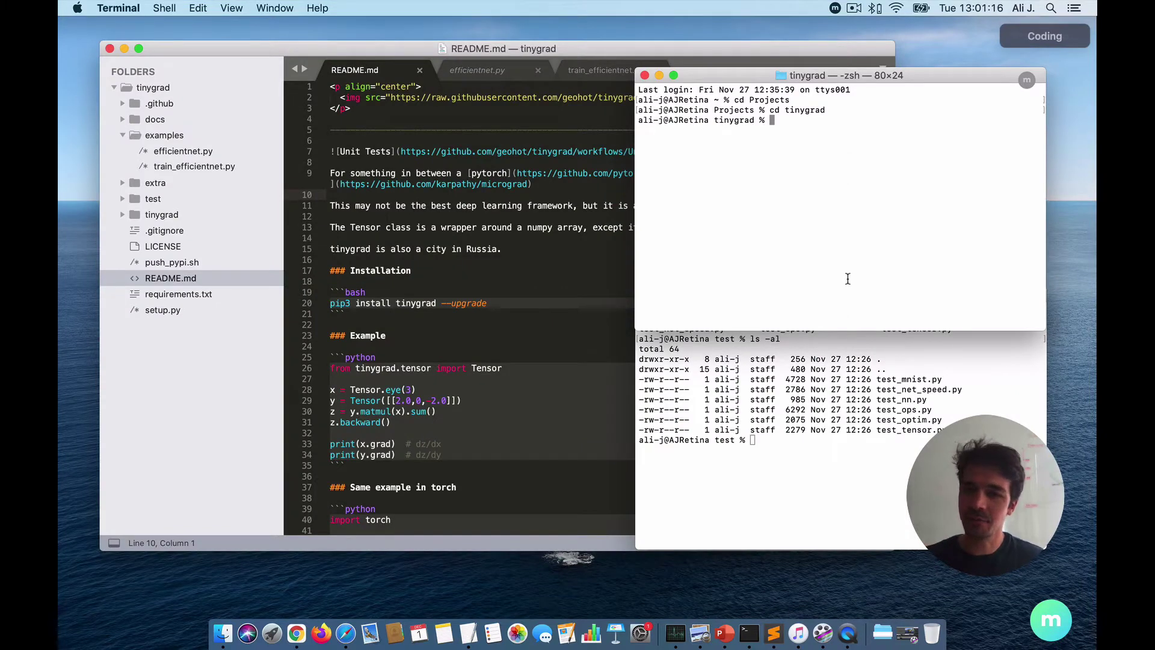
{"action": "key", "text": "alt+space"}
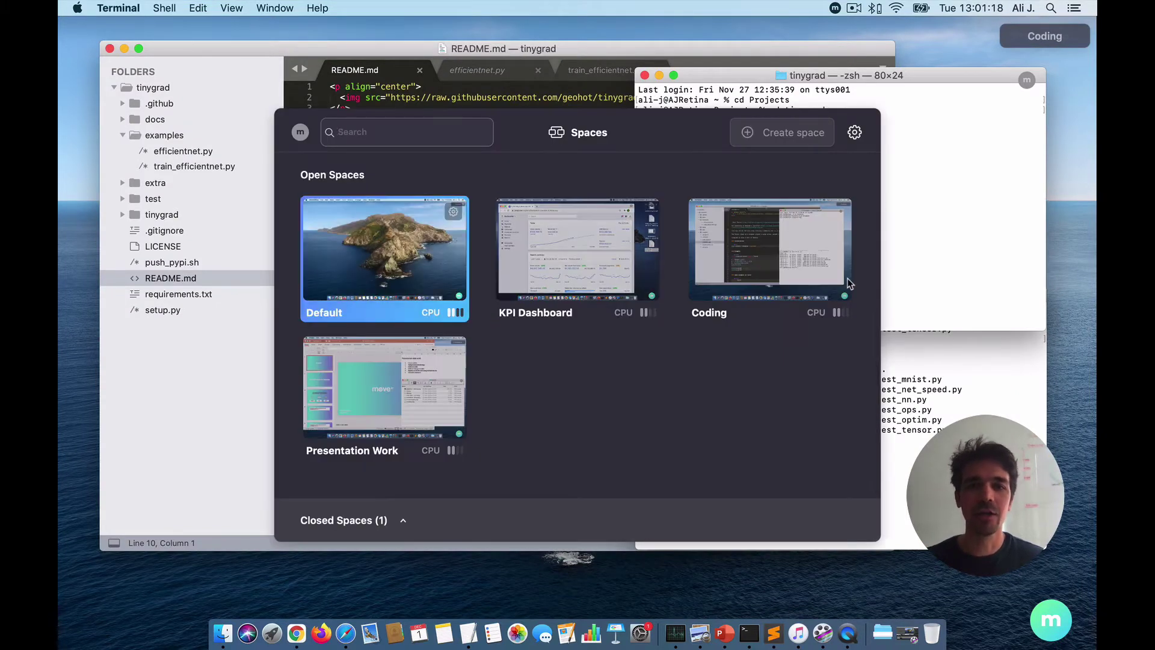
{"action": "key", "text": "Return"}
{"action": "key", "text": "alt+space"}
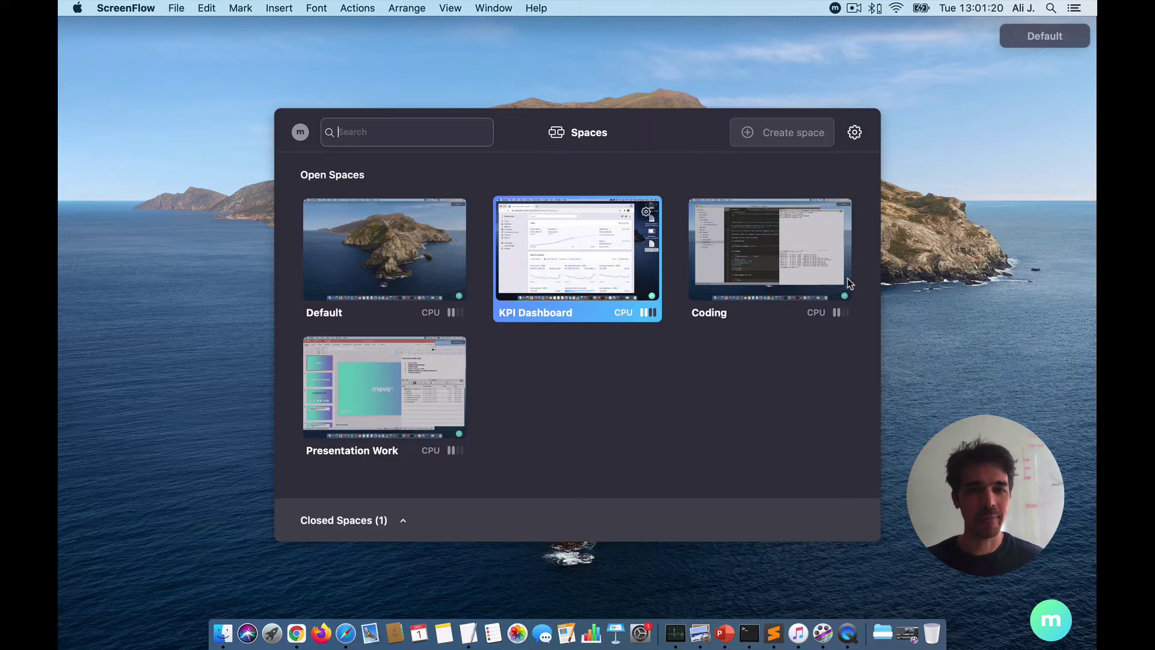
{"action": "key", "text": "Down"}
{"action": "key", "text": "Return"}
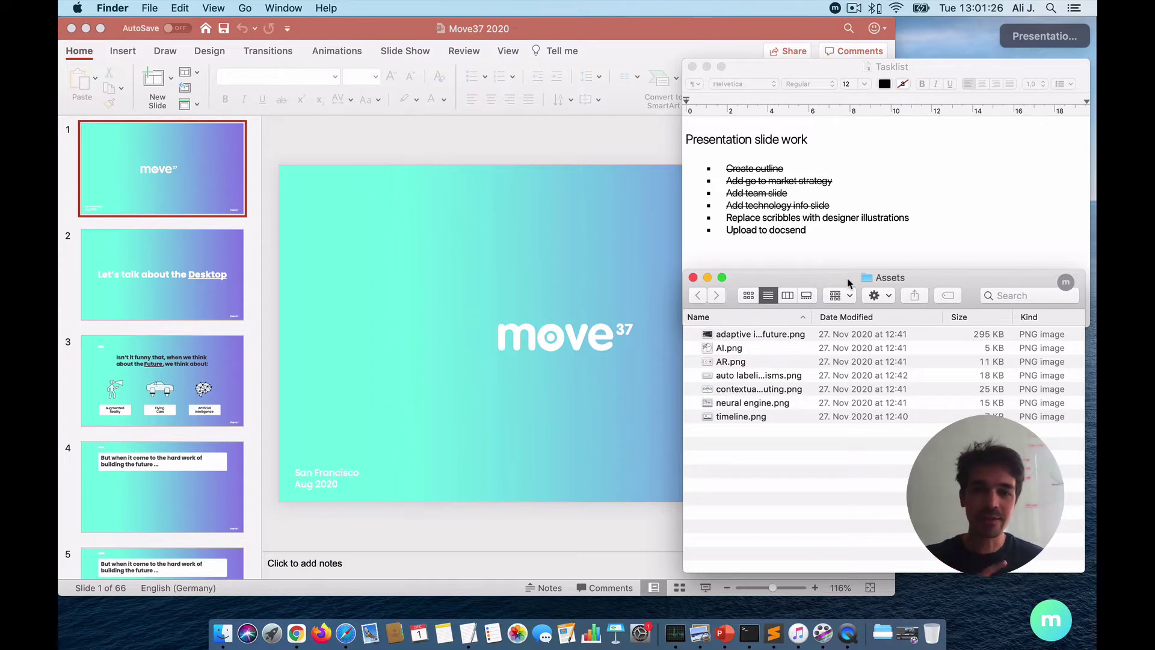
Close the active Presentation Work space by running the Close Space command from search.
{"action": "key", "text": "alt+space"}
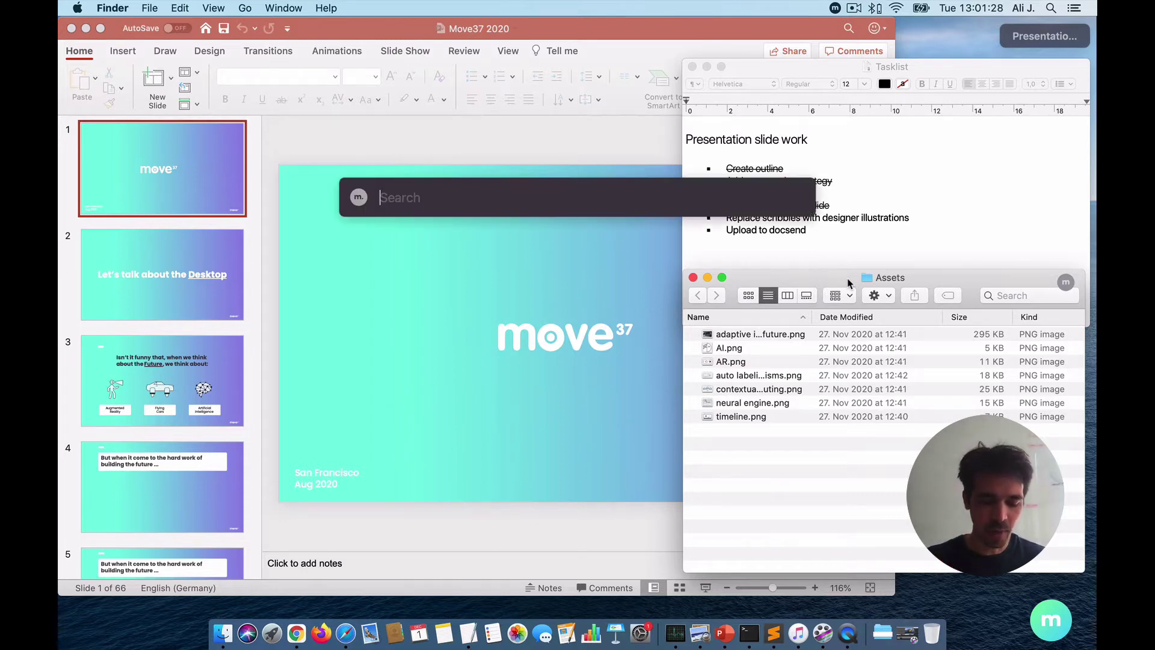
{"action": "type", "text": "close"}
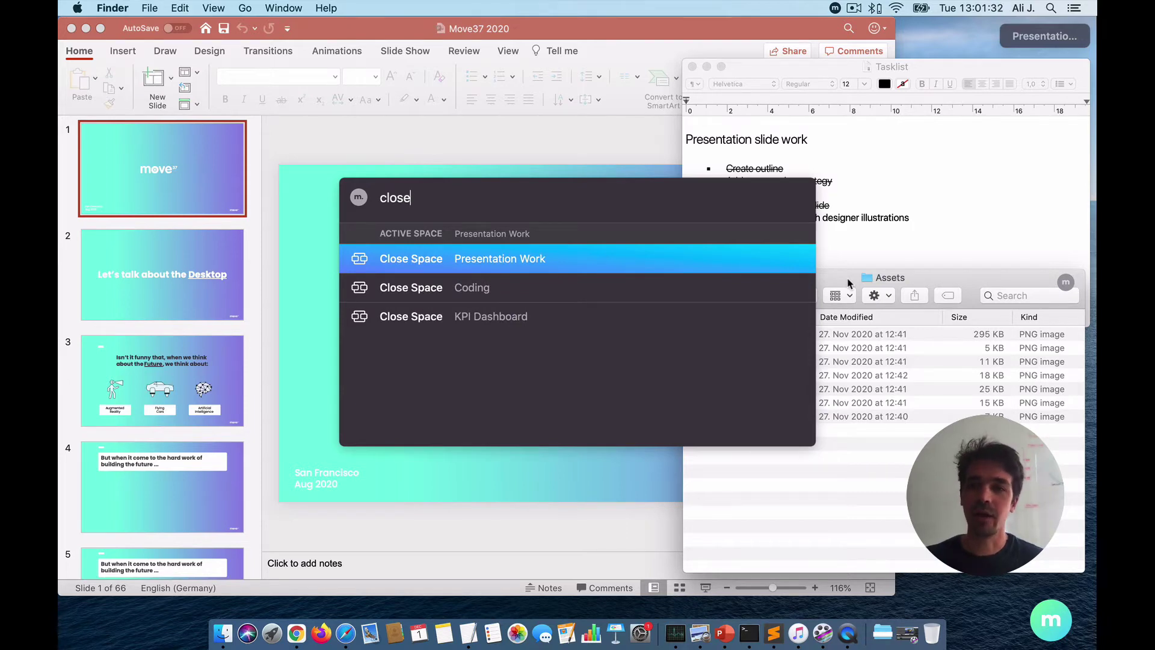
{"action": "key", "text": "Return"}
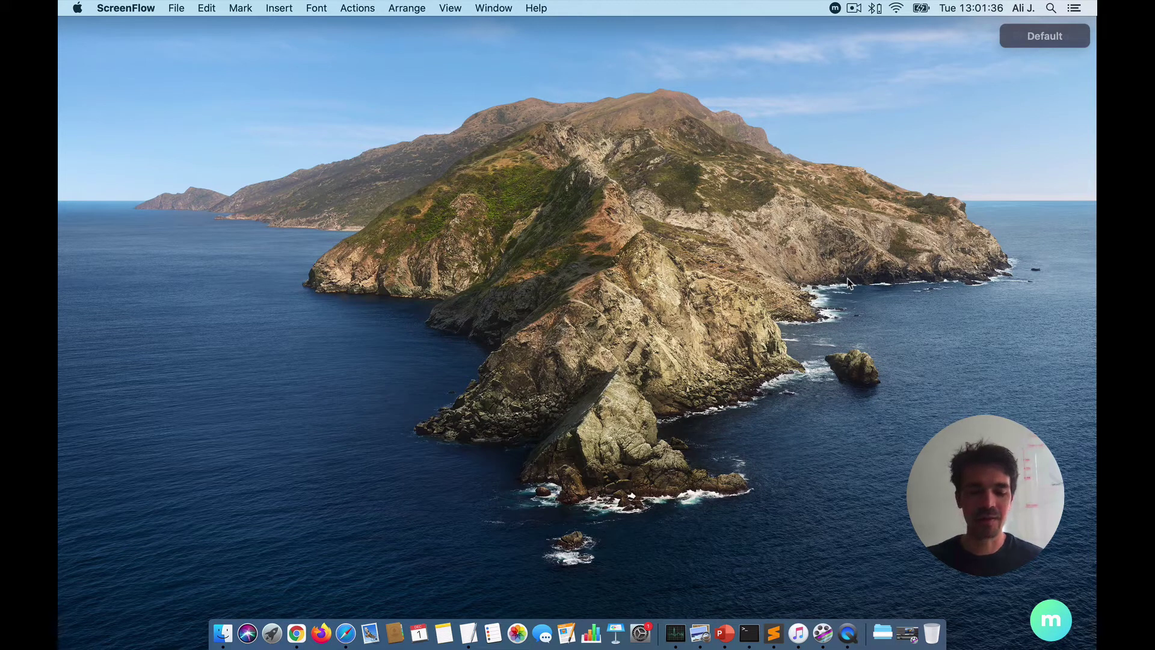
Reopen Presentation Work from the closed spaces, restore all its windows and bring the Assets window to the front.
{"action": "key", "text": "alt+space"}
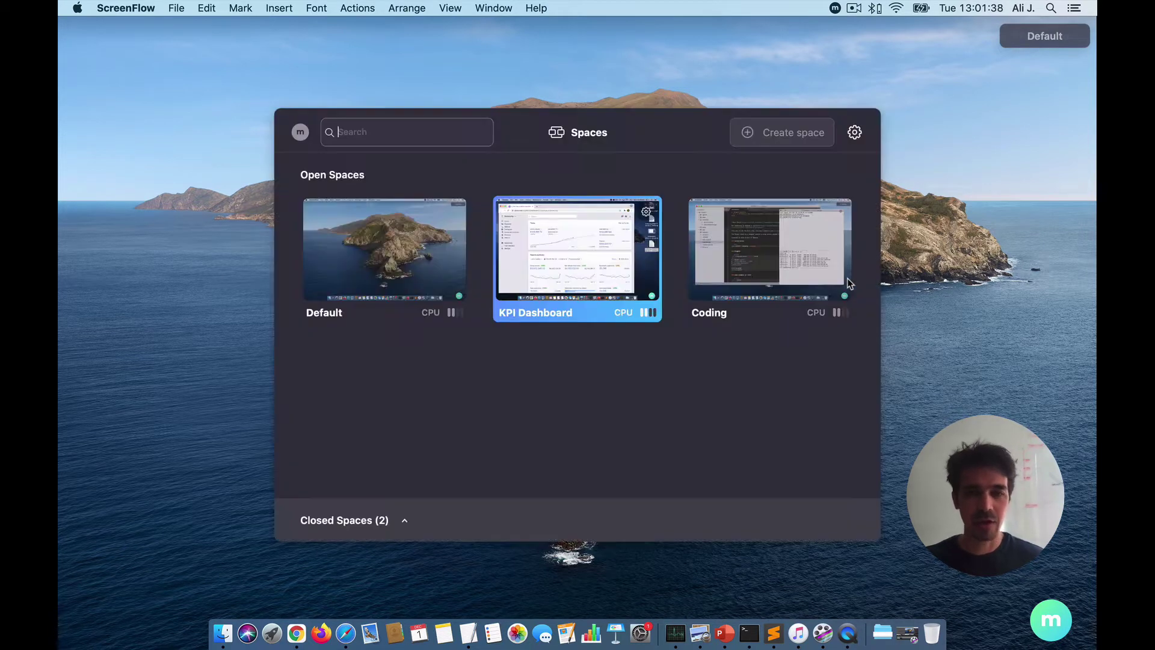
{"action": "left_click", "coordinate": [364, 525]}
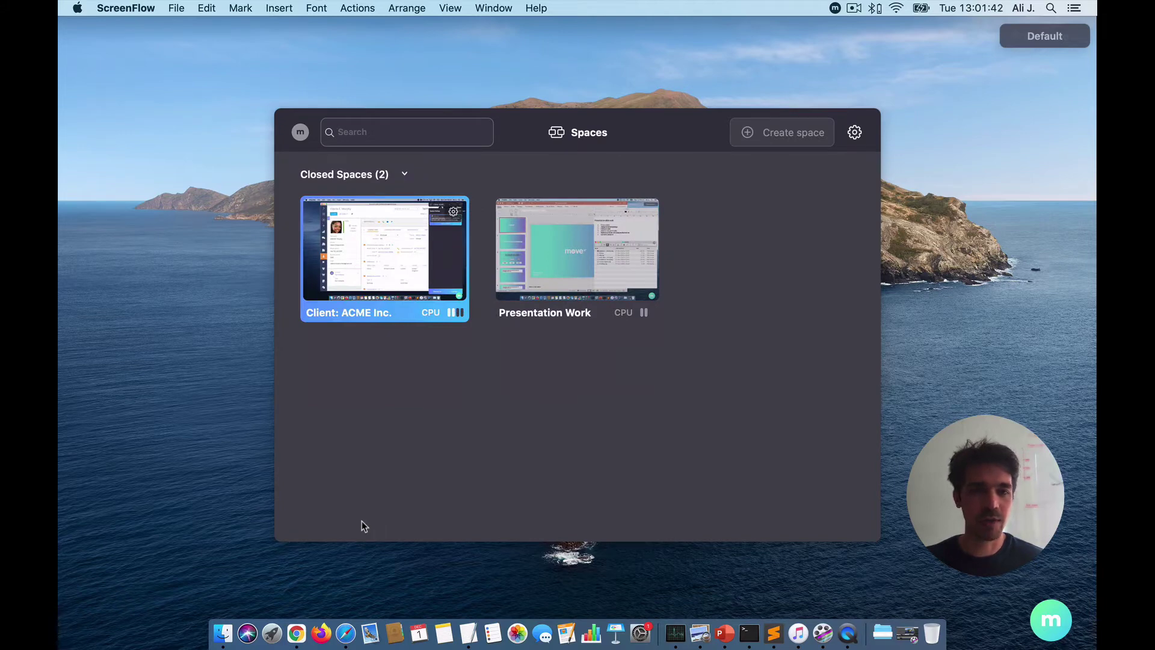
{"action": "left_click", "coordinate": [579, 261]}
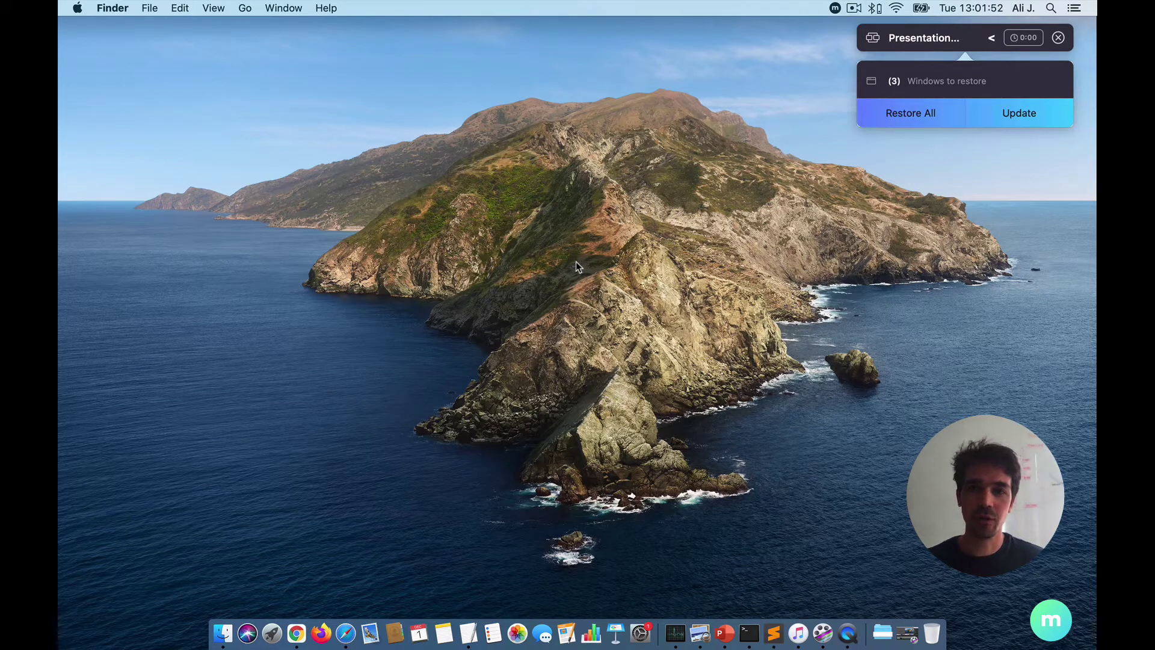
{"action": "left_click", "coordinate": [919, 112]}
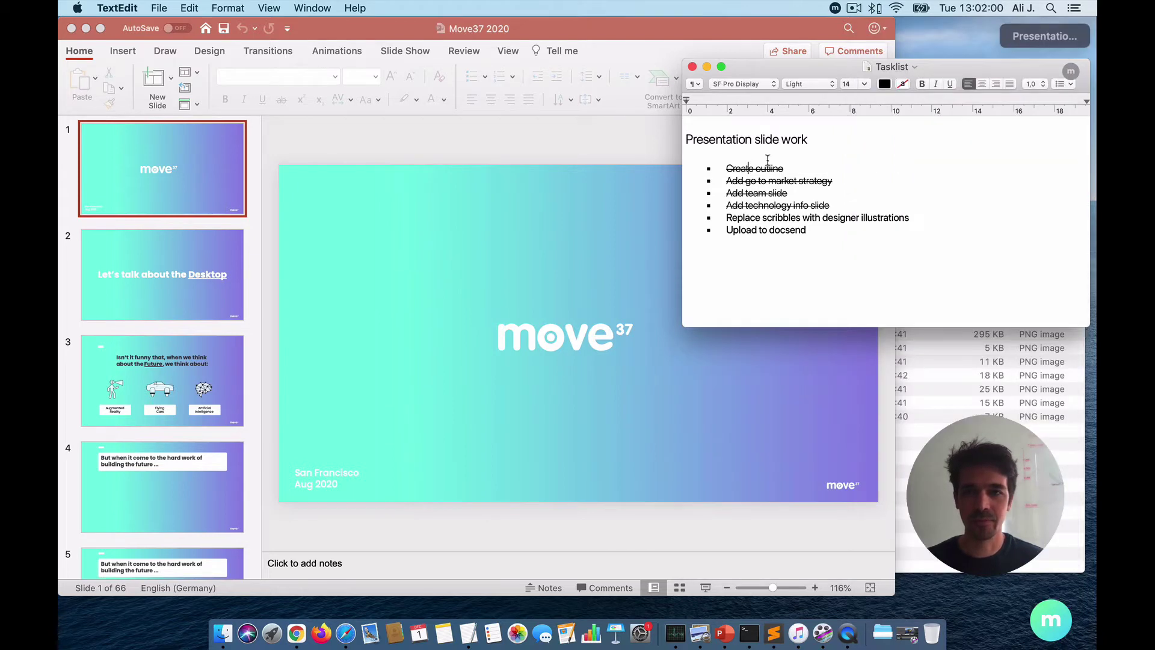
{"action": "left_click", "coordinate": [976, 426]}
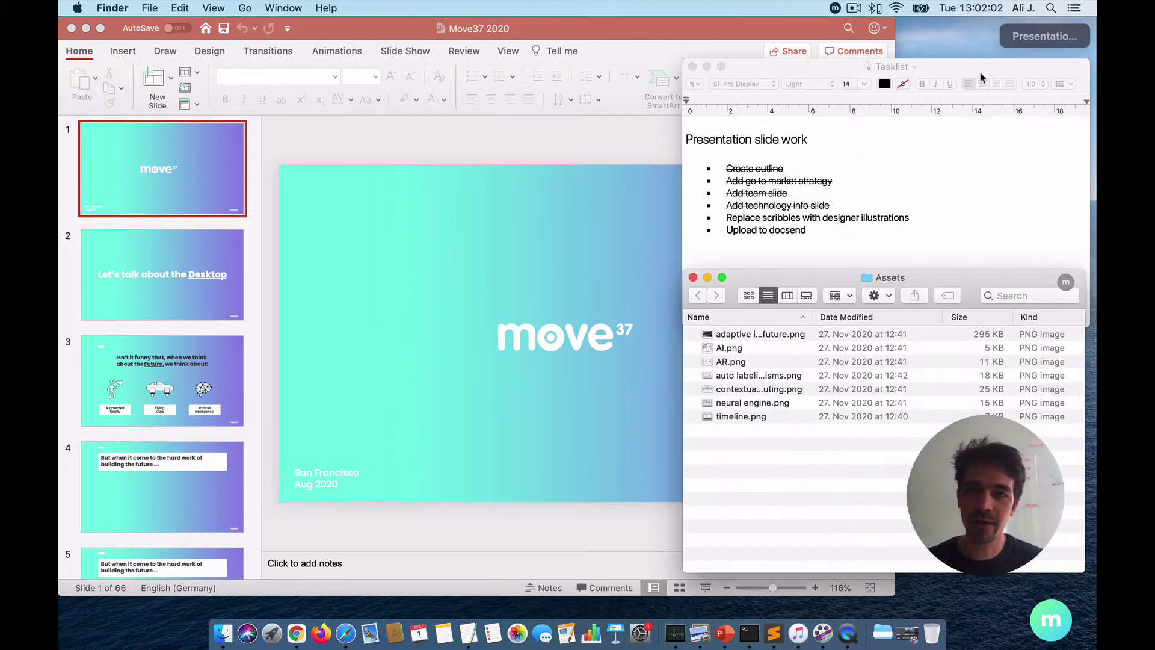
Examine the Space Setup of Presentation Work, including its Finder, Microsoft PowerPoint and TextEdit entries.
{"action": "left_click", "coordinate": [1050, 38]}
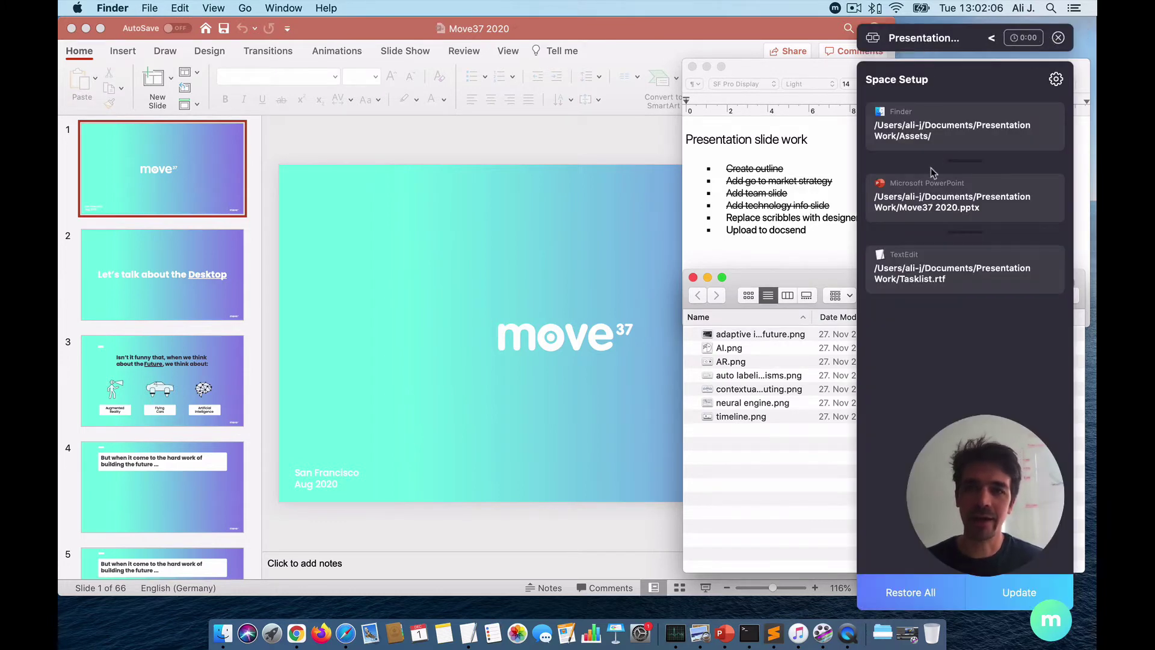
{"action": "mouse_move", "coordinate": [929, 195]}
{"action": "mouse_move", "coordinate": [924, 109]}
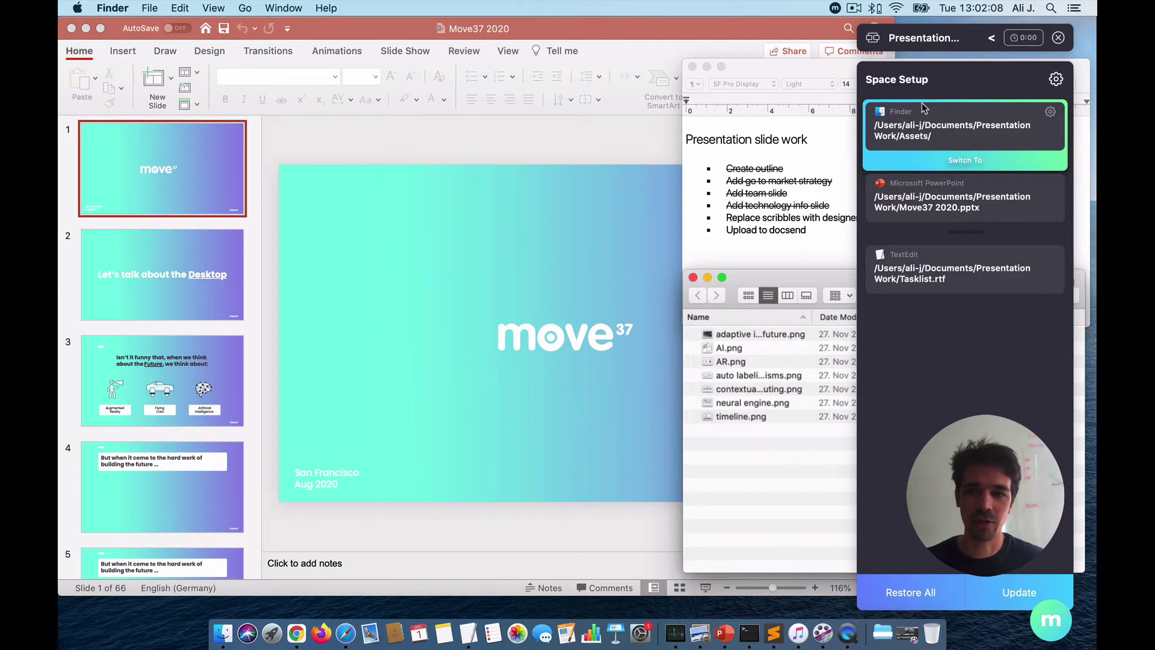
{"action": "mouse_move", "coordinate": [932, 281]}
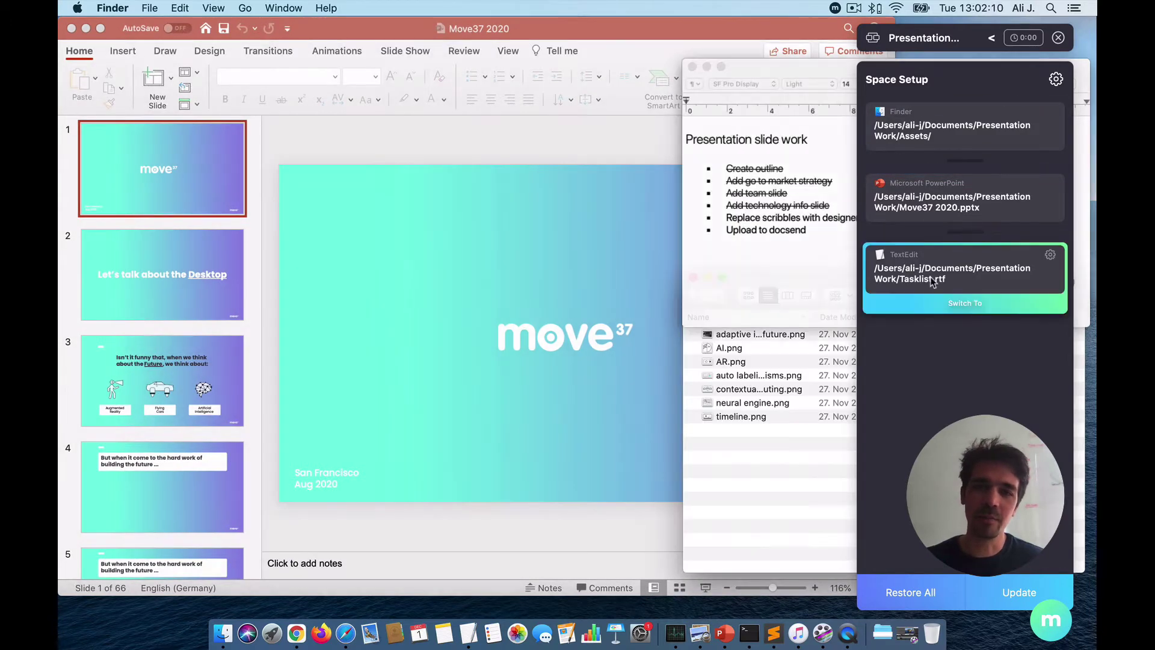
{"action": "mouse_move", "coordinate": [943, 135]}
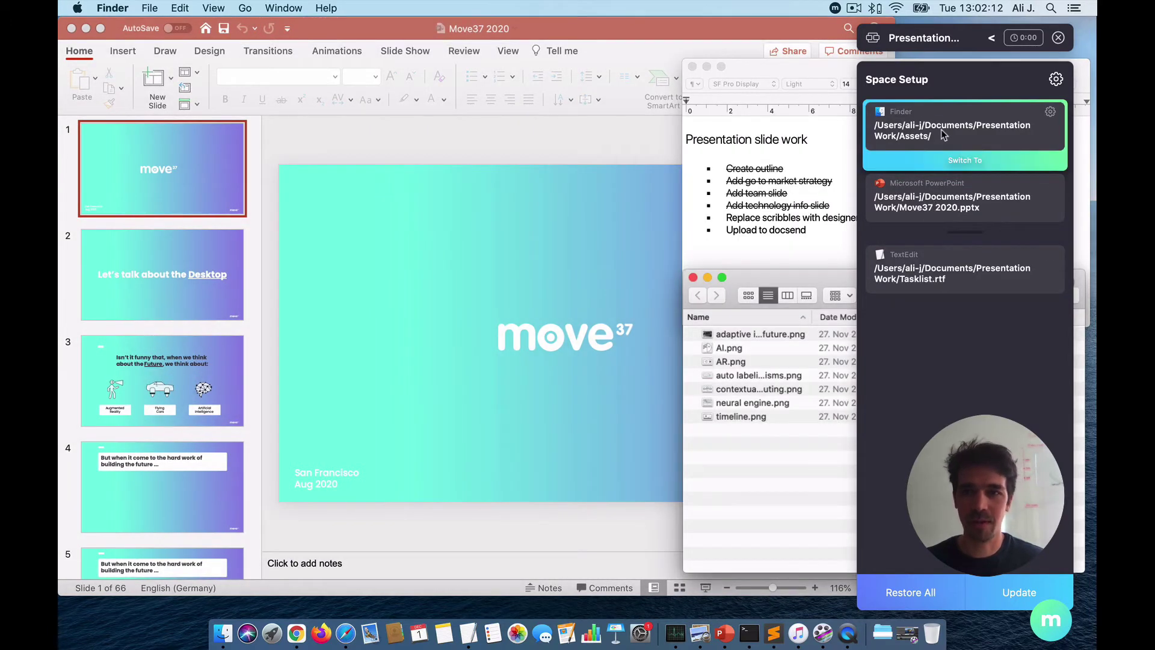
{"action": "left_click", "coordinate": [939, 38]}
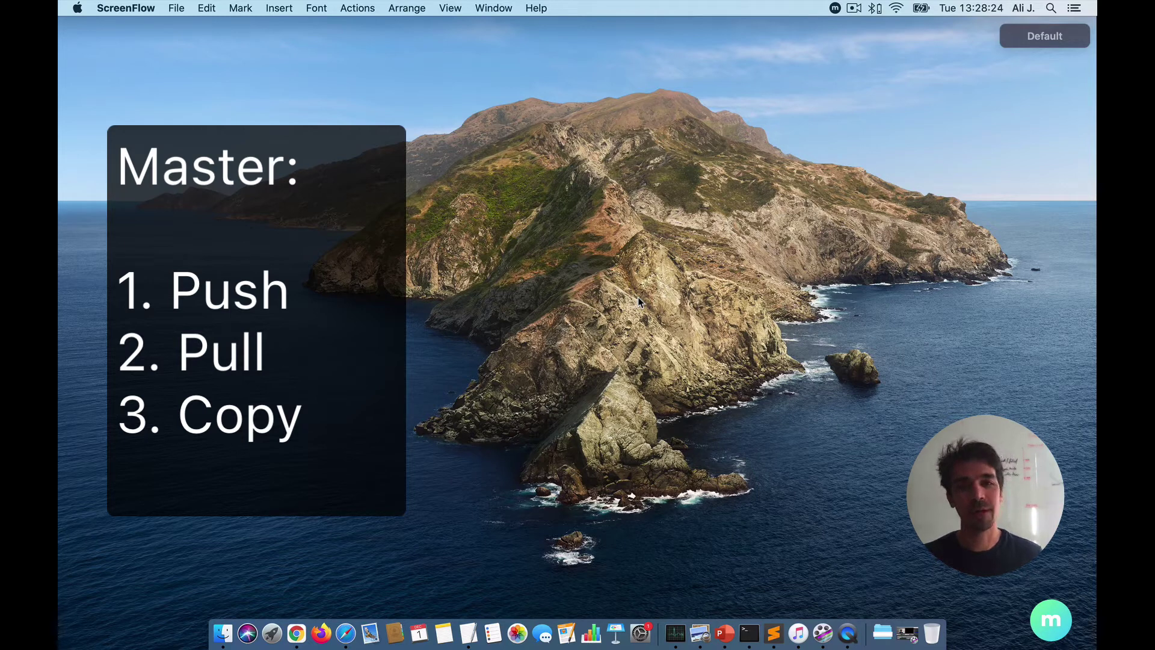
{"action": "key", "text": "alt+space"}
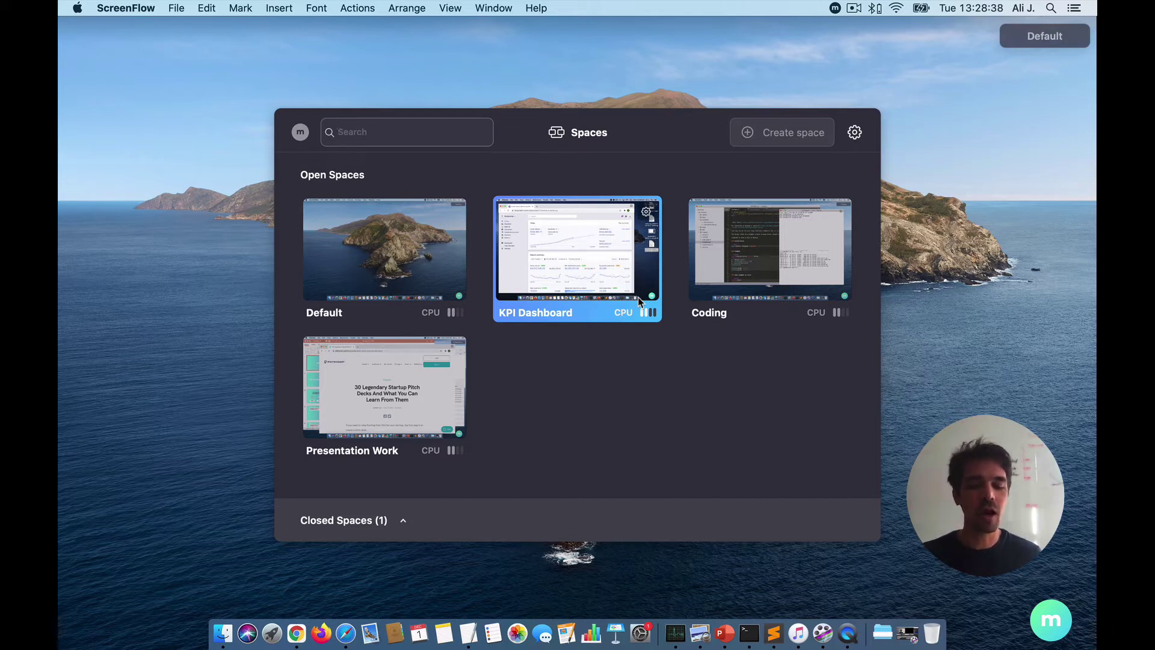
{"action": "key", "text": "Escape"}
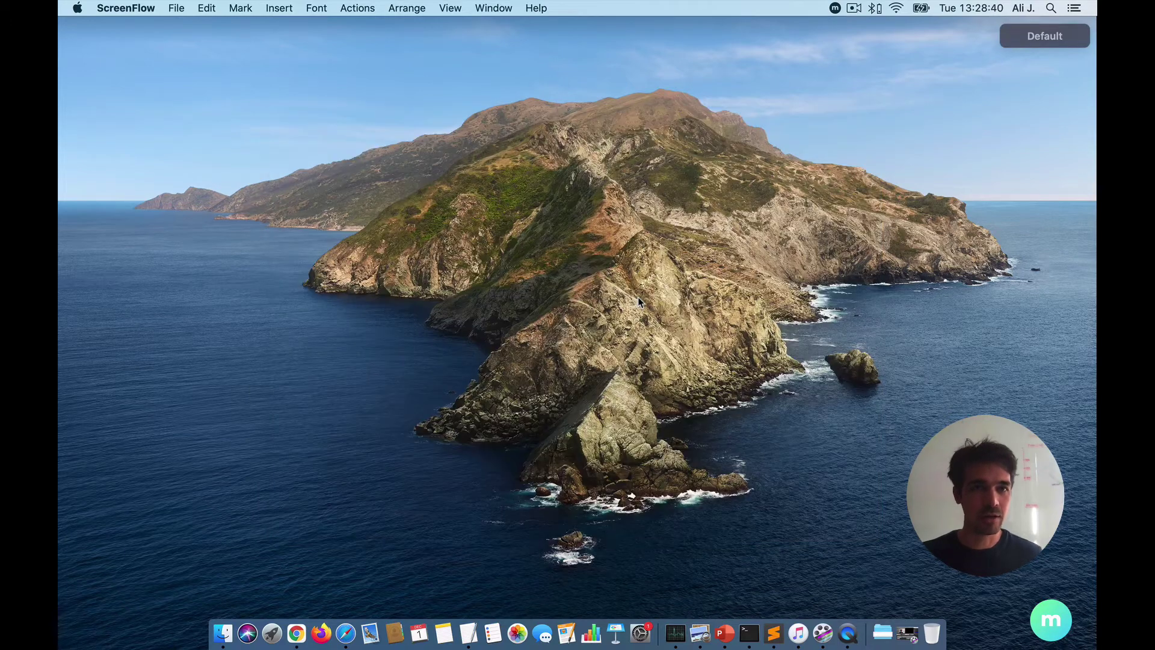
Switch to a new Chrome window, search for "top ten pitch decks" and open Piktochart's 30 Legendary Startup Pitch Decks article.
{"action": "key", "text": "super+Tab"}
{"action": "key", "text": "super+n"}
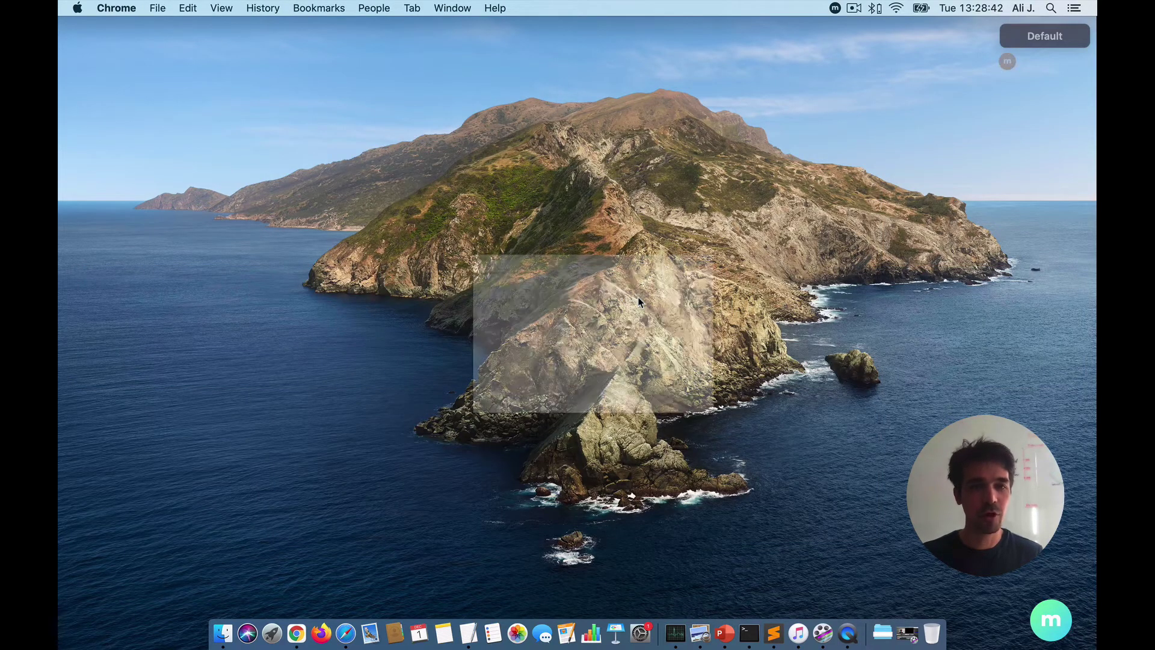
{"action": "type", "text": "top ten"}
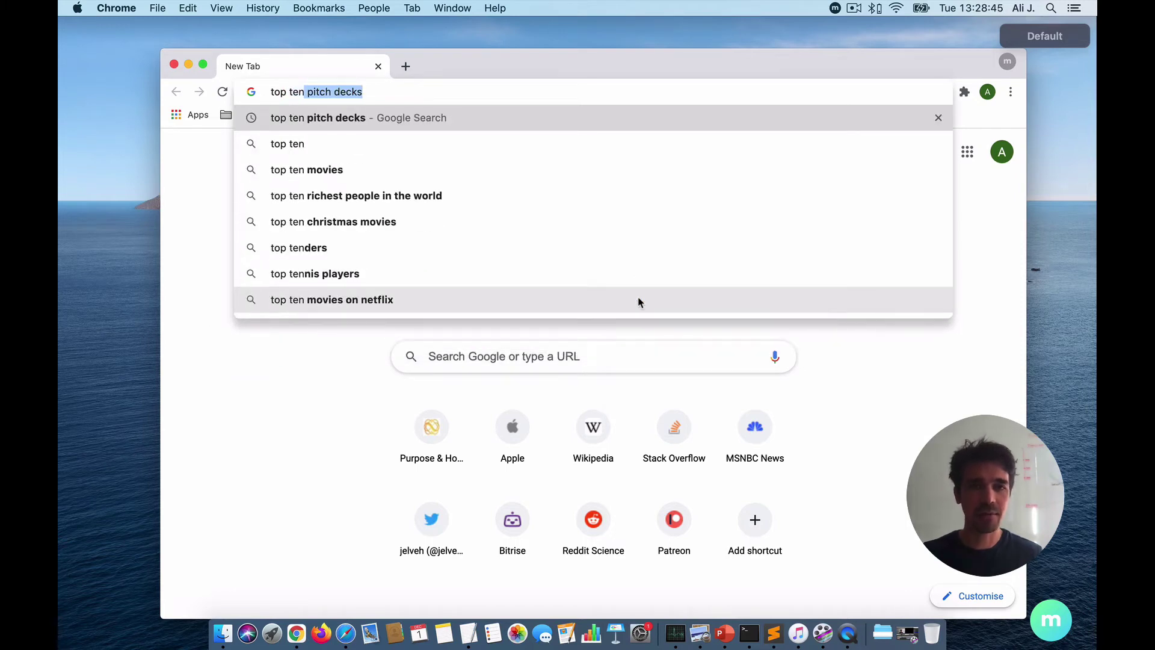
{"action": "key", "text": "Return"}
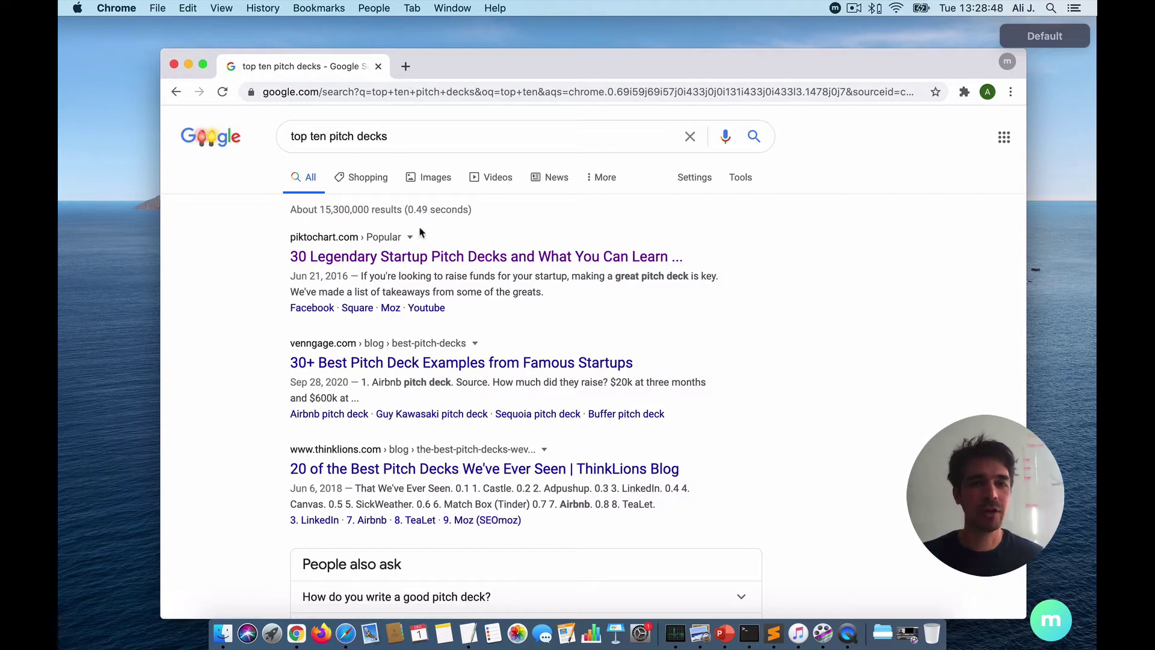
{"action": "left_click", "coordinate": [415, 258]}
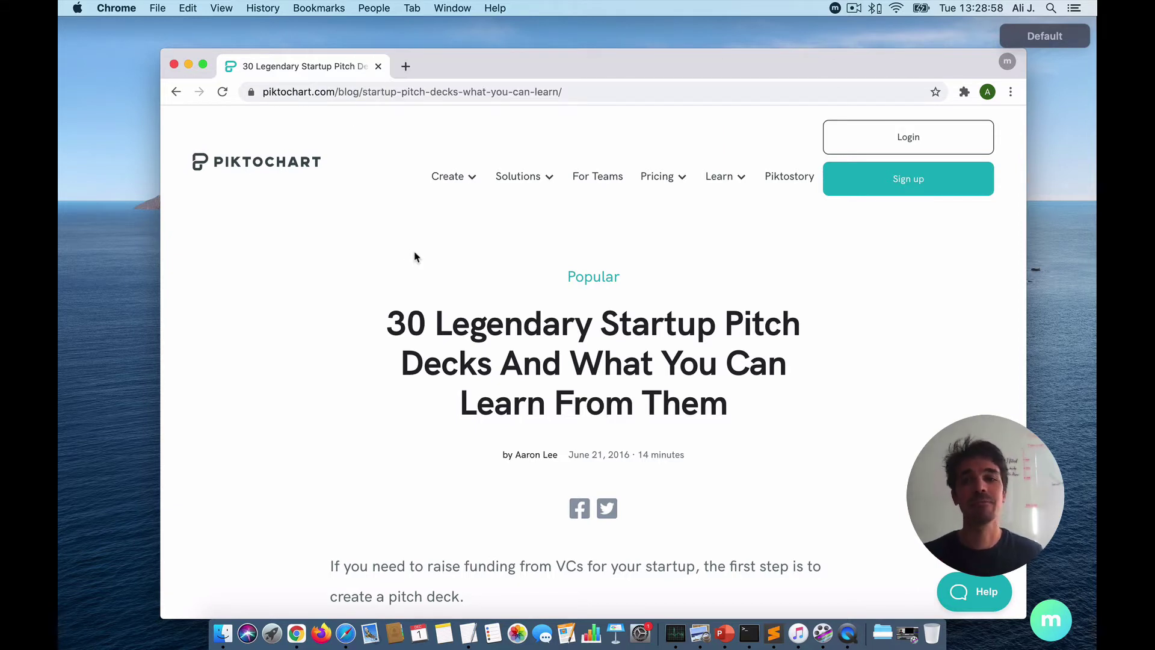
Push the browser window with the pitch deck article to the Presentation Work space.
{"action": "key", "text": "alt+space"}
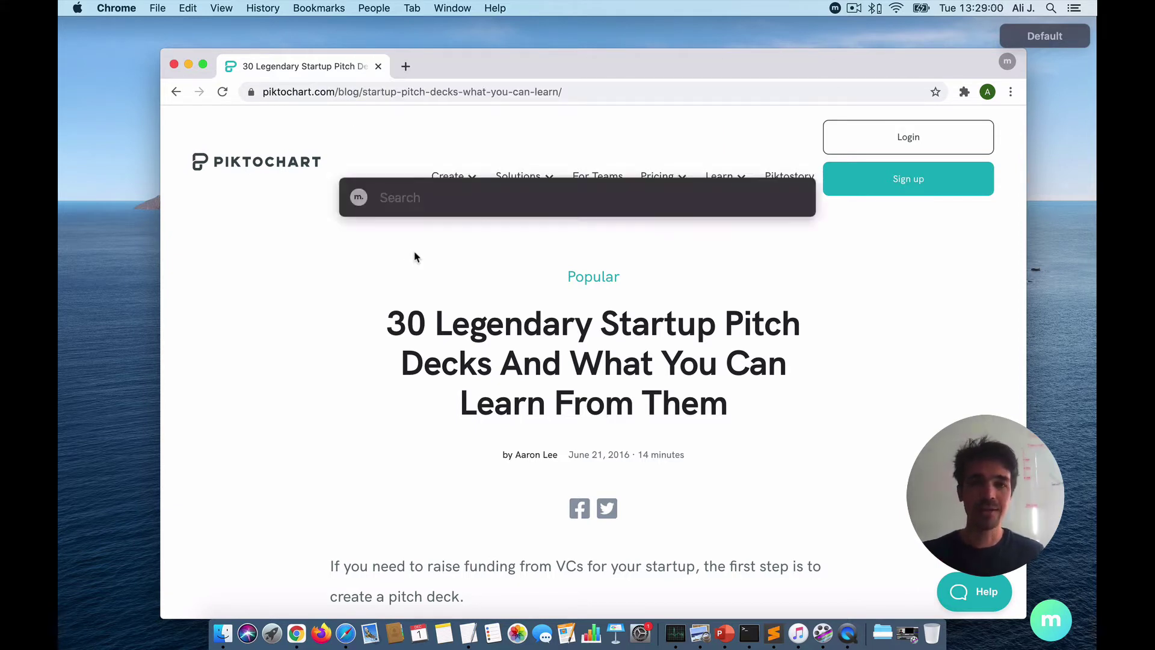
{"action": "type", "text": "push"}
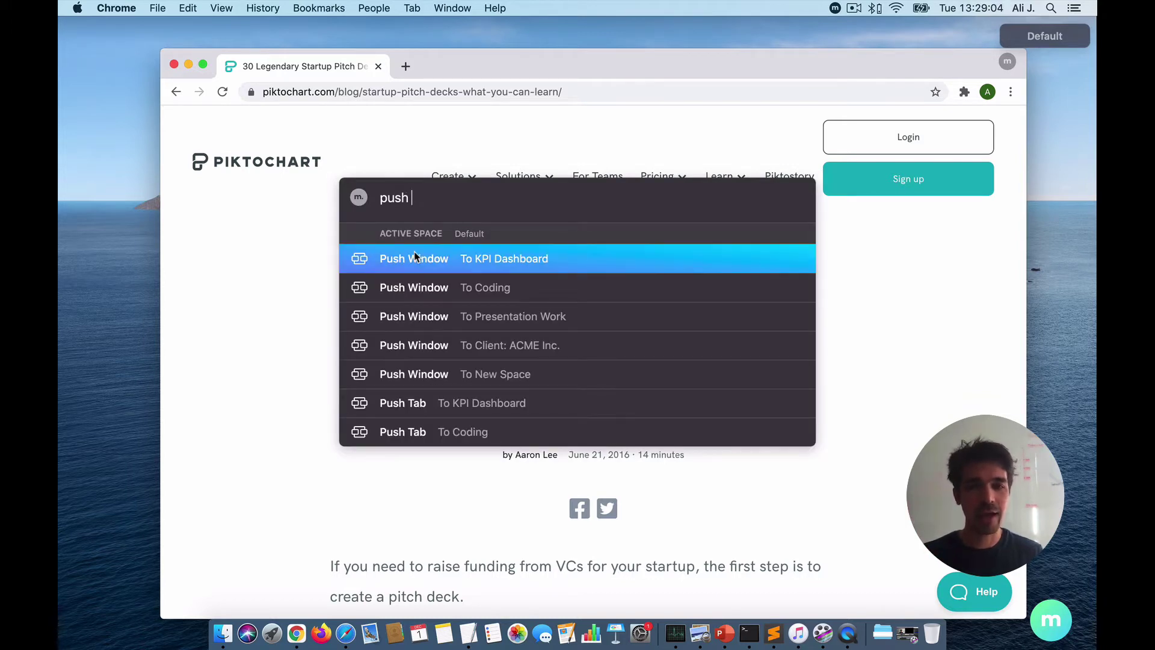
{"action": "type", "text": " prese"}
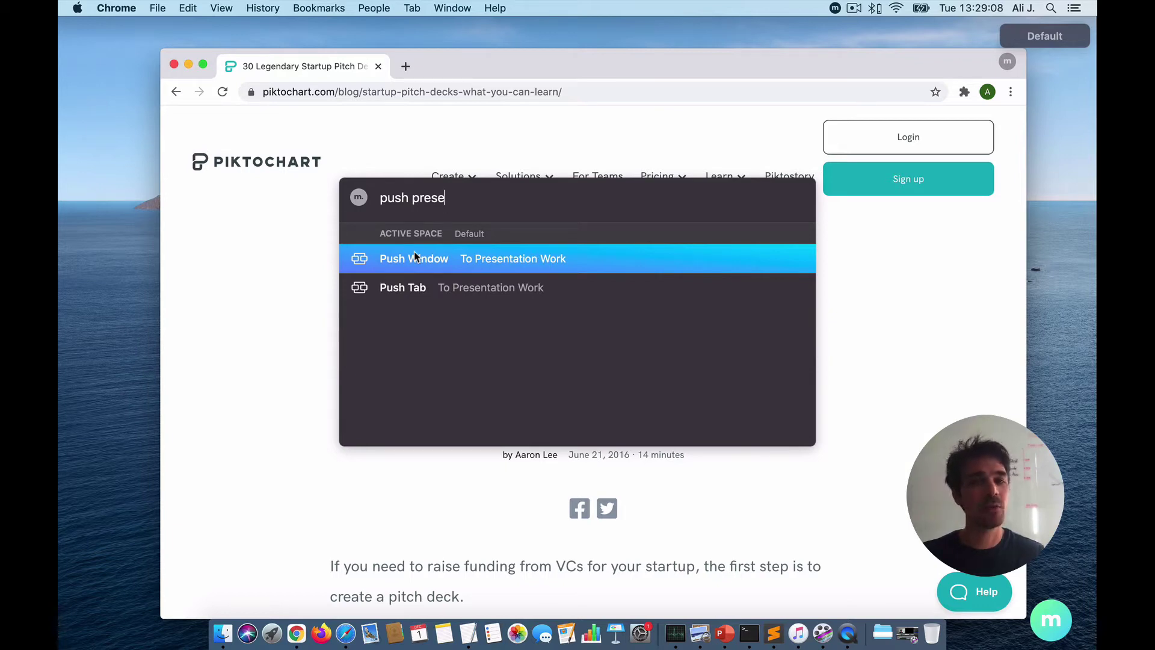
{"action": "key", "text": "Return"}
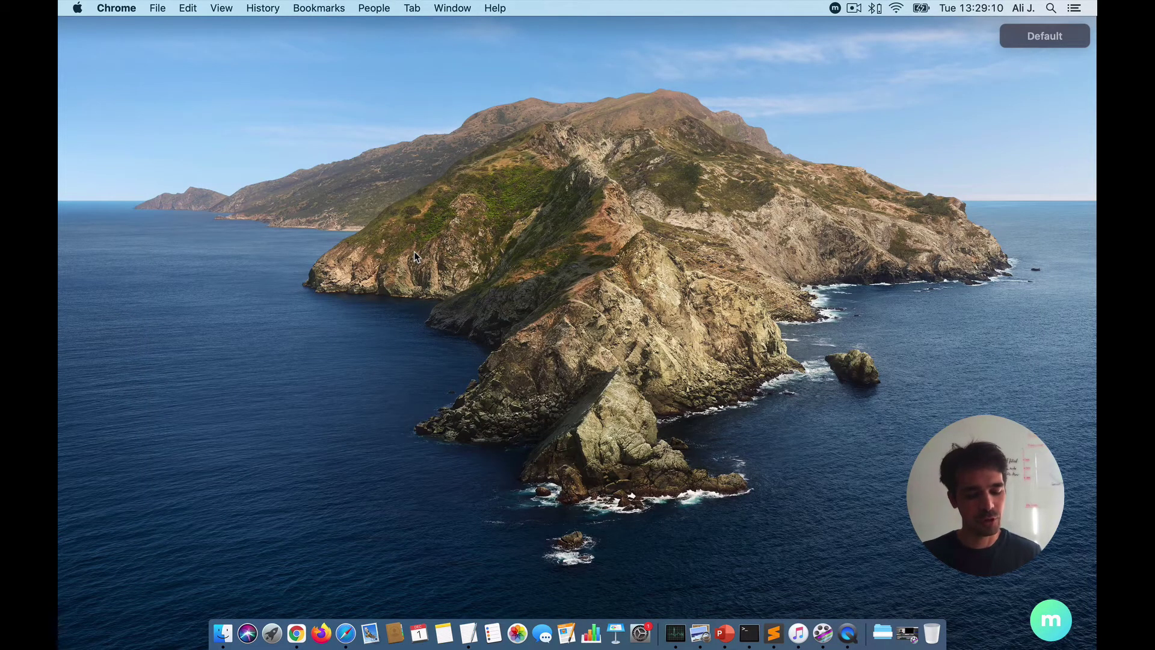
Visit the Presentation Work space to view the pushed window and return to Default with the Exit Space command.
{"action": "key", "text": "alt+space"}
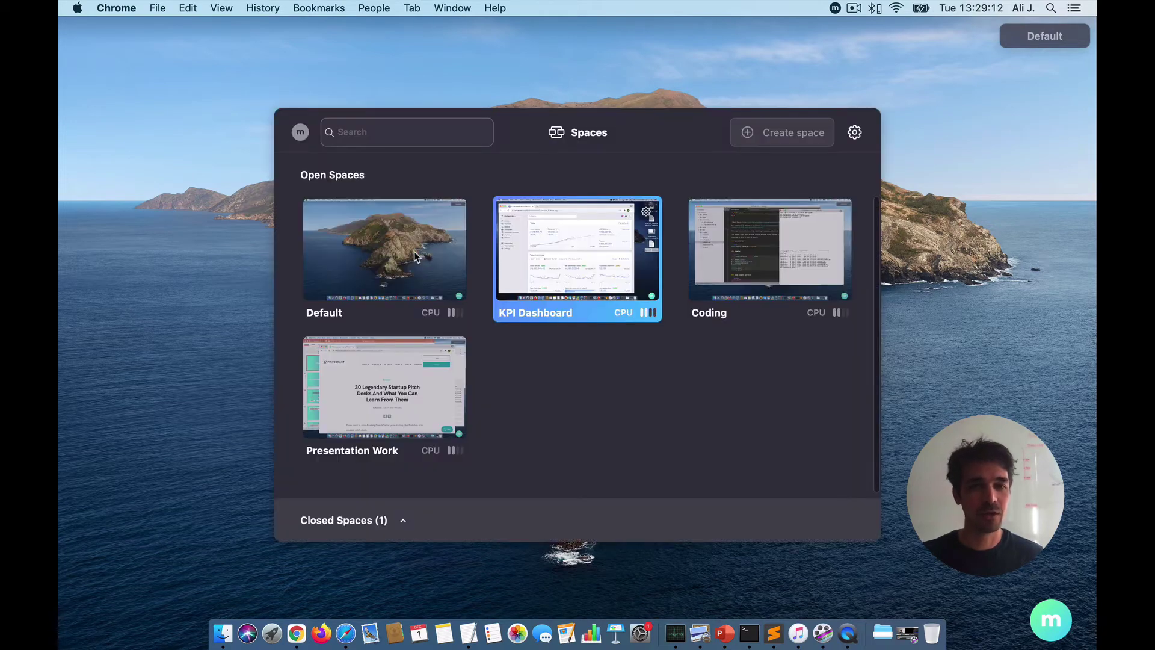
{"action": "key", "text": "Down"}
{"action": "key", "text": "Return"}
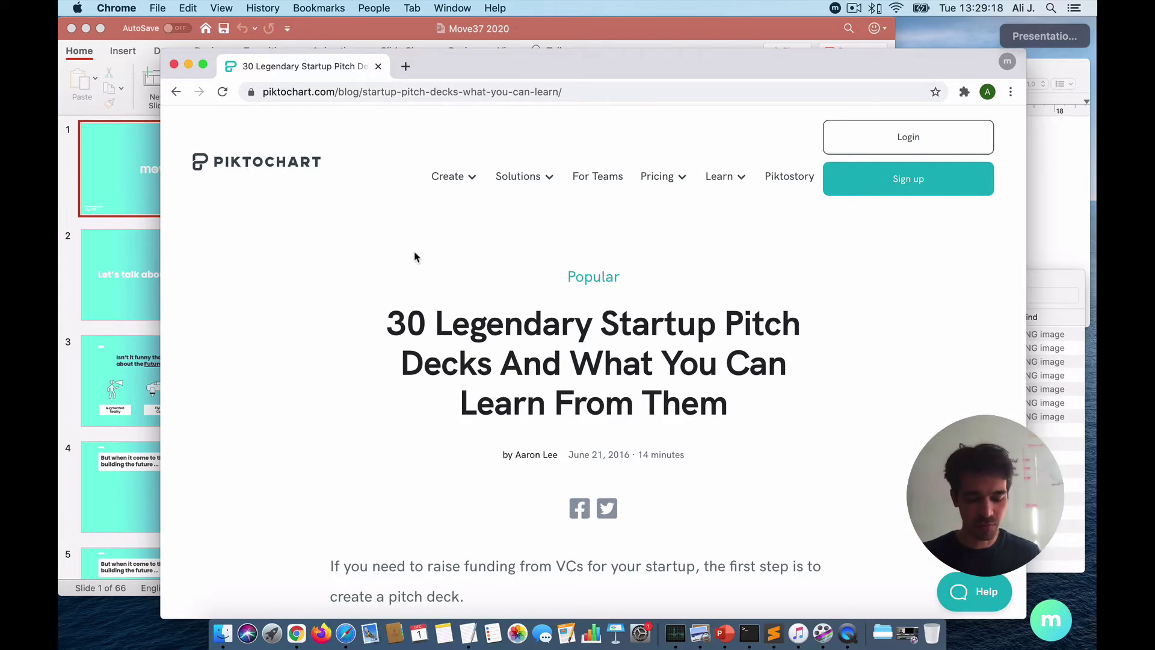
{"action": "key", "text": "alt+space"}
{"action": "type", "text": "exit"}
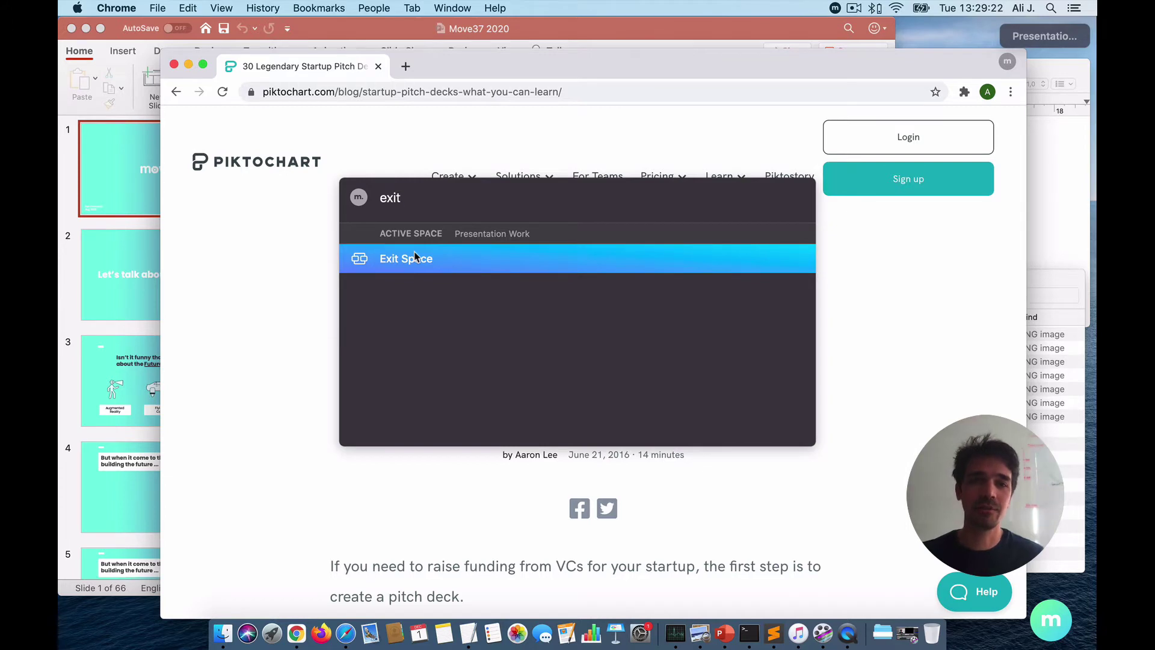
{"action": "key", "text": "Return"}
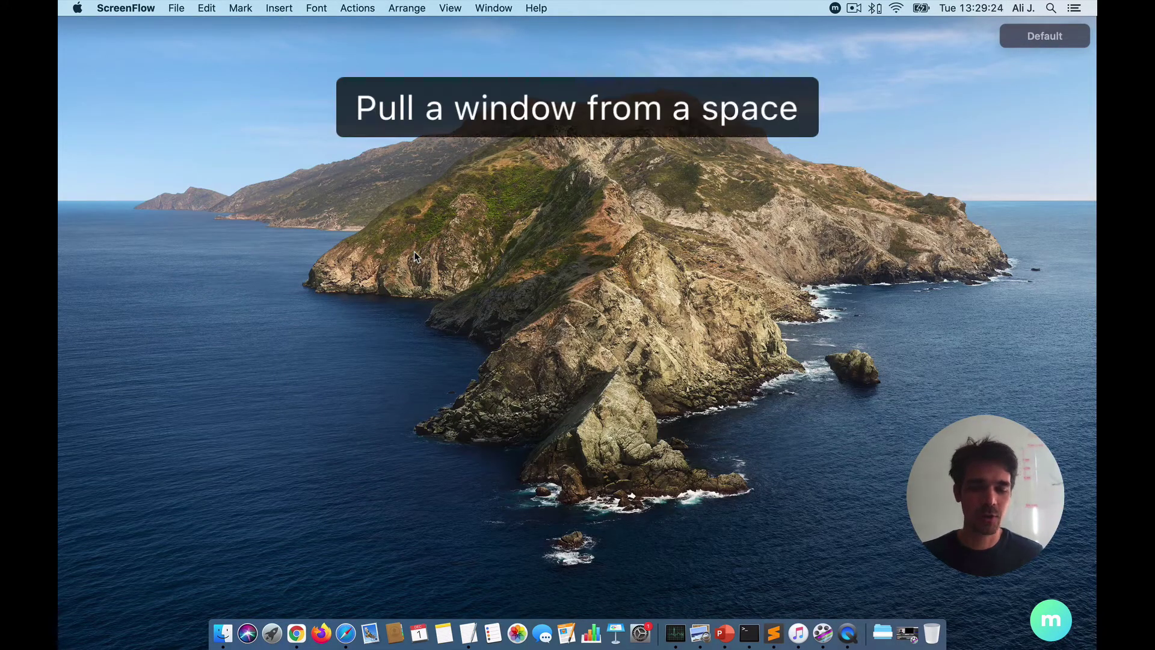
Find the pitch deck article window with "pull pitch" and pull it from Presentation Work into the Default space.
{"action": "key", "text": "alt+space"}
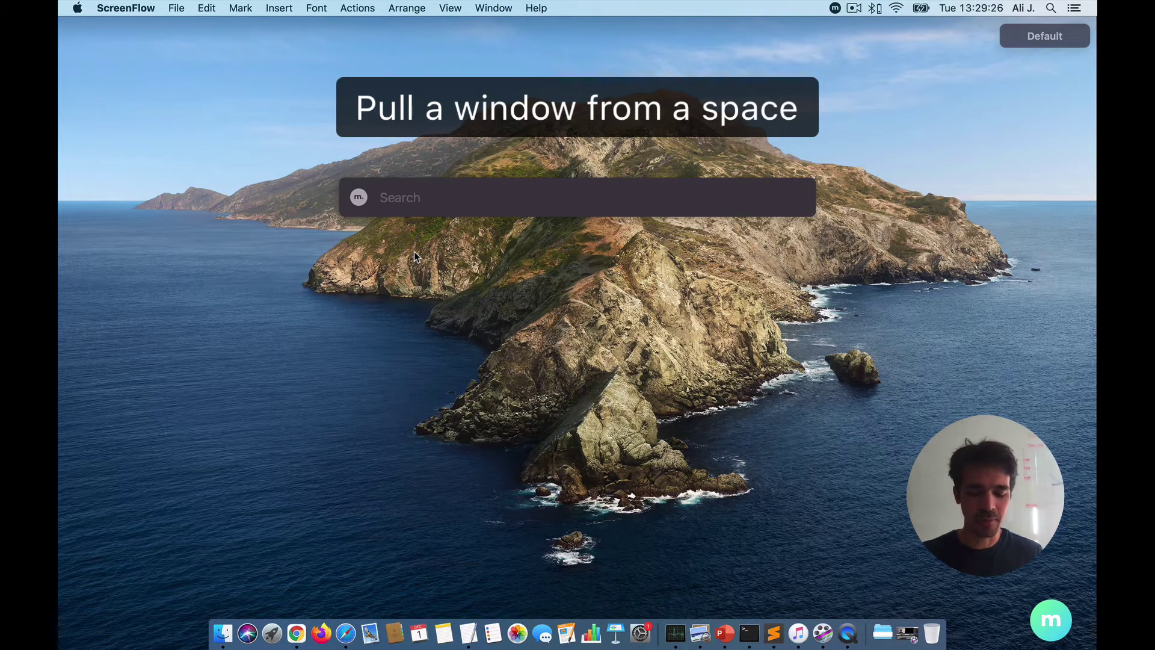
{"action": "type", "text": "pull pitch"}
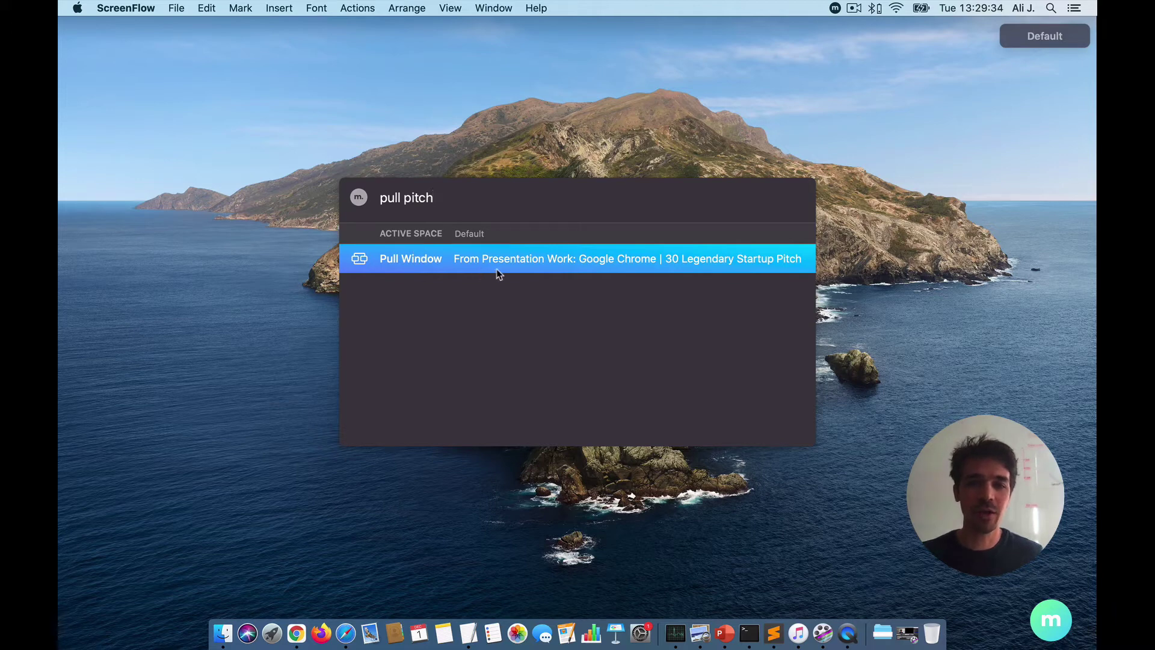
{"action": "left_click", "coordinate": [558, 274]}
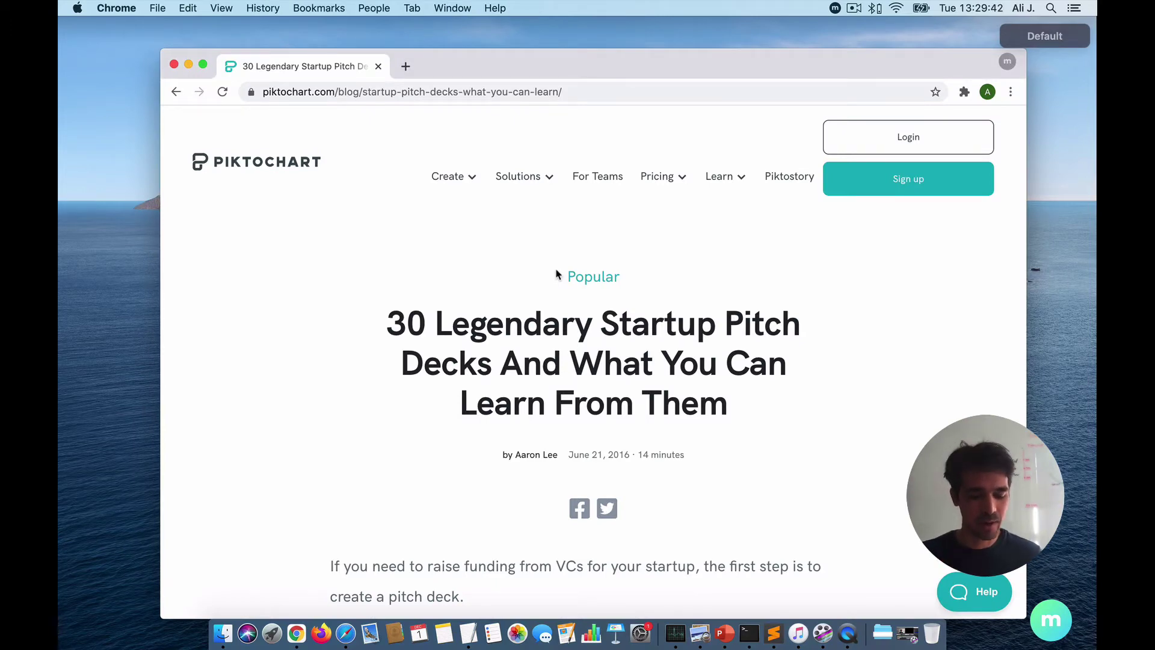
Switch from the Default space to the Presentation Work space.
{"action": "key", "text": "alt+space"}
{"action": "key", "text": "Down"}
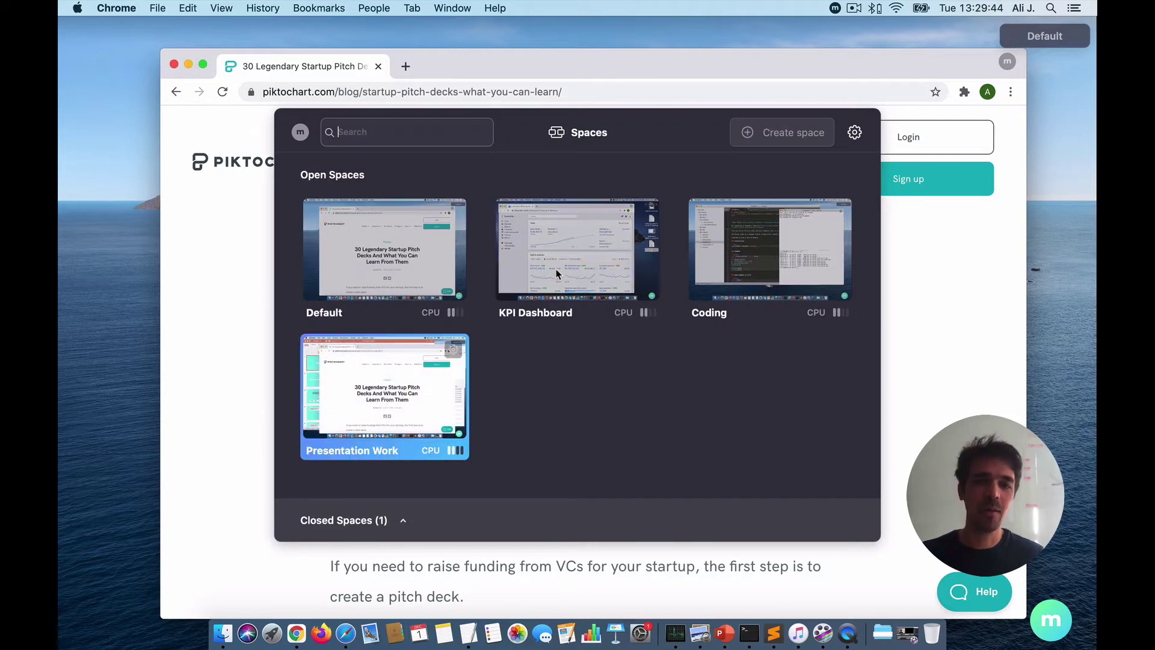
{"action": "key", "text": "Return"}
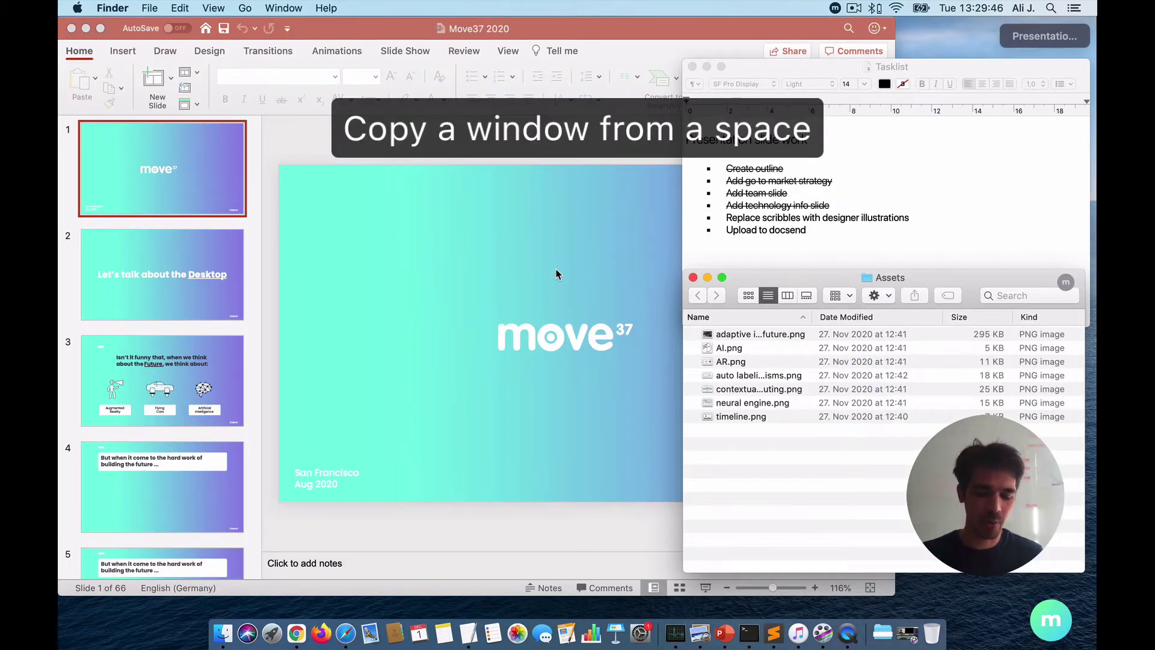
Copy the pitch deck article window into Presentation Work with the query "copy pitch" and return to the Default space.
{"action": "key", "text": "alt+space"}
{"action": "type", "text": "copy p"}
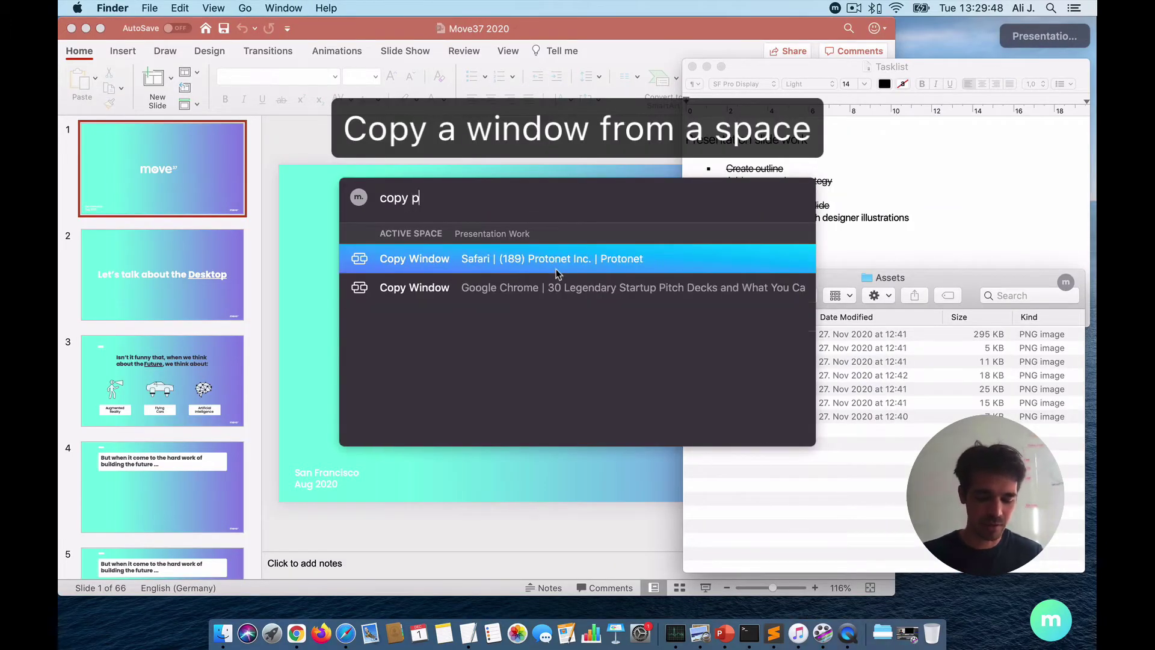
{"action": "type", "text": "itch"}
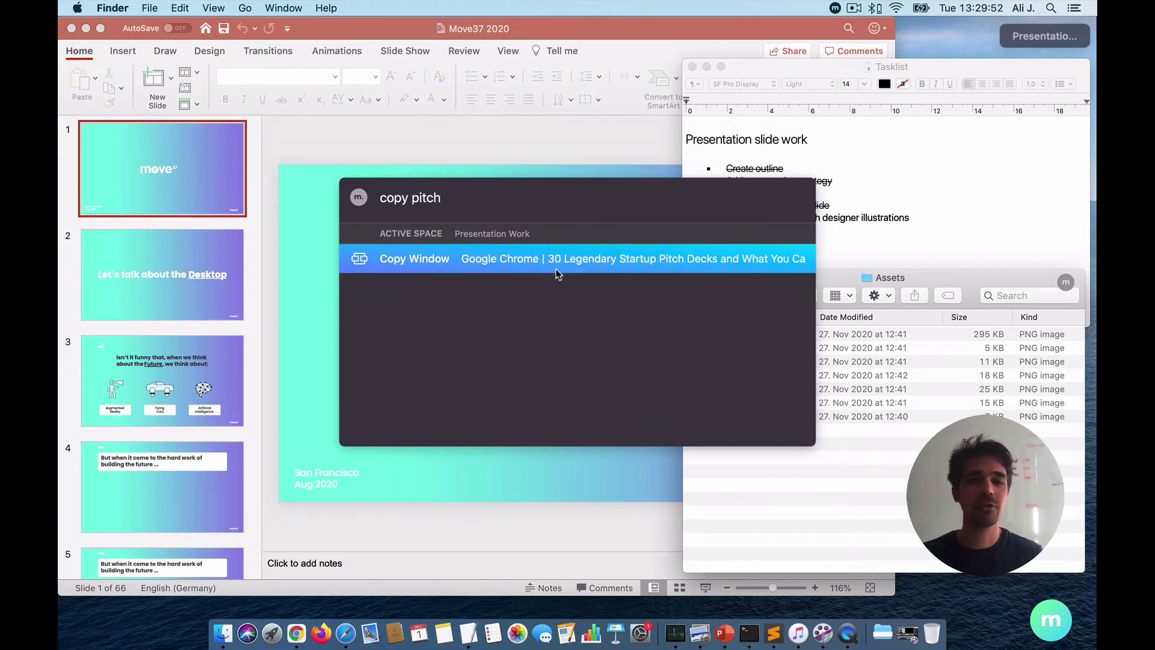
{"action": "key", "text": "Return"}
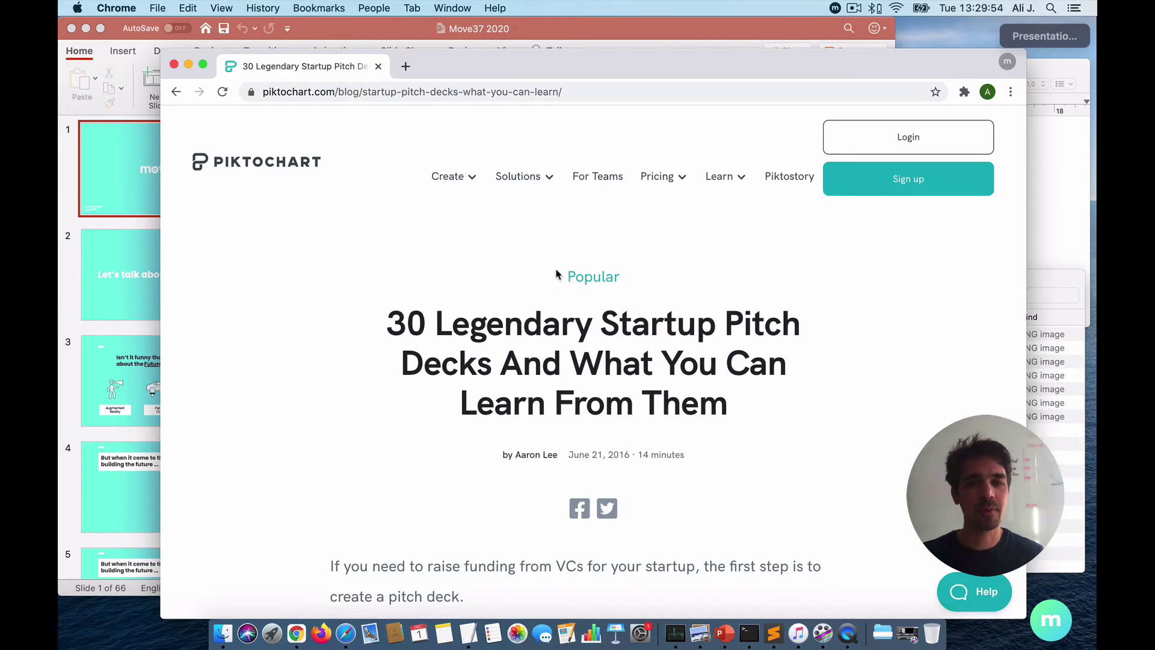
{"action": "key", "text": "Left"}
{"action": "key", "text": "Return"}
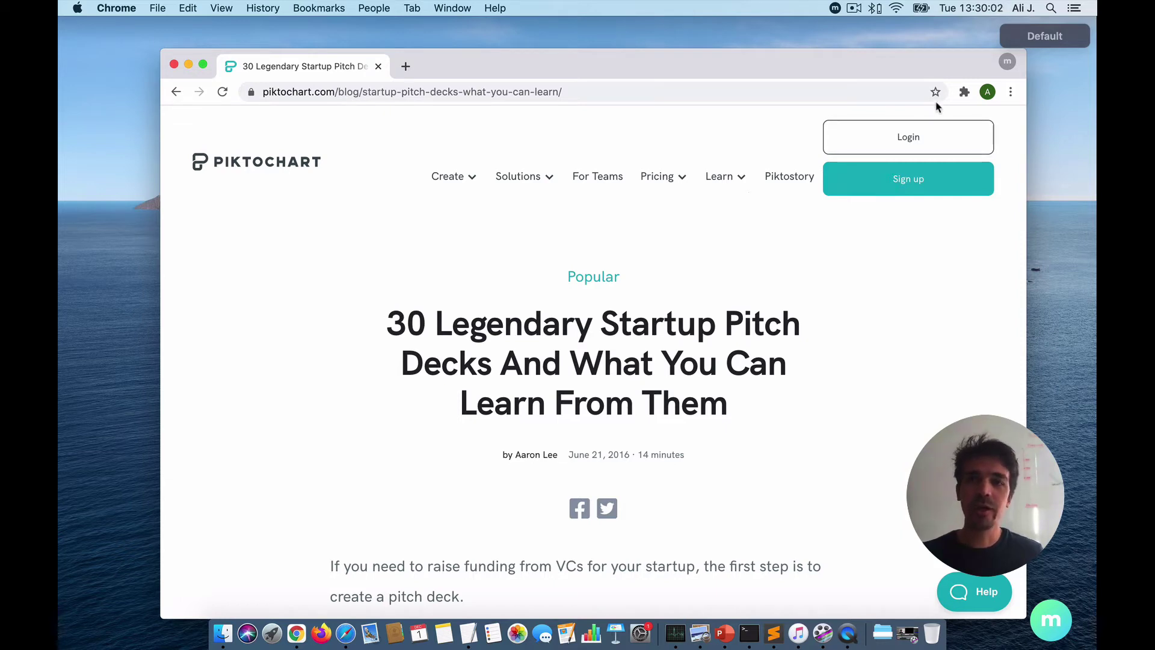
Examine the Meta options for the pitch deck browser window and the settings of the space switcher.
{"action": "left_click", "coordinate": [1007, 62]}
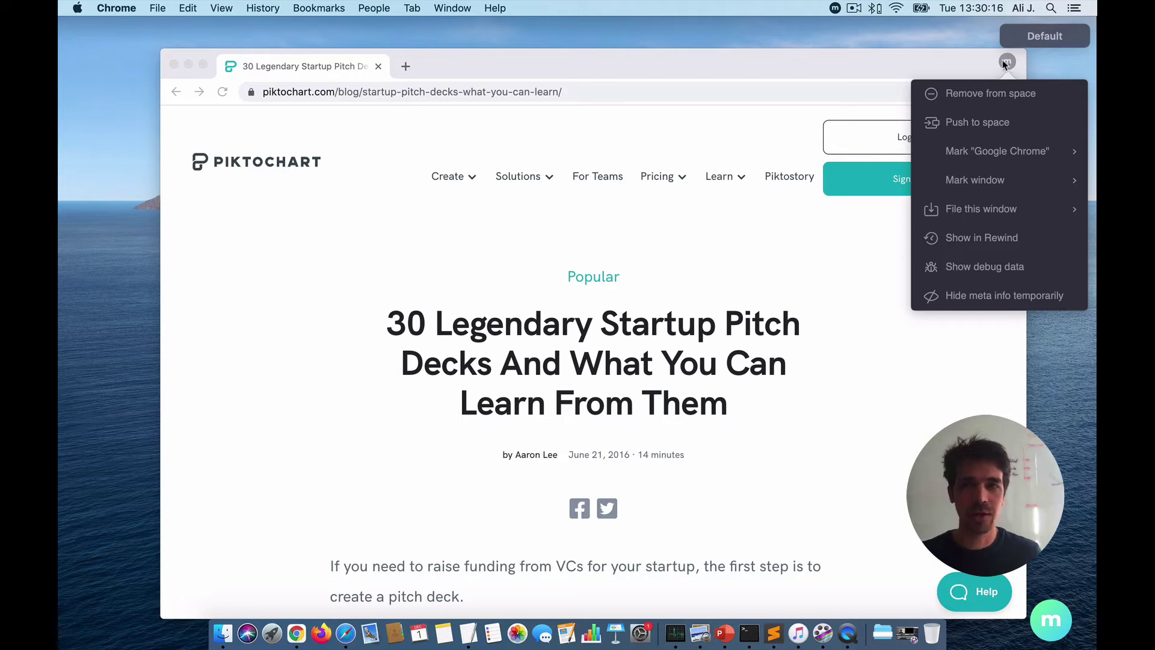
{"action": "left_click", "coordinate": [916, 62]}
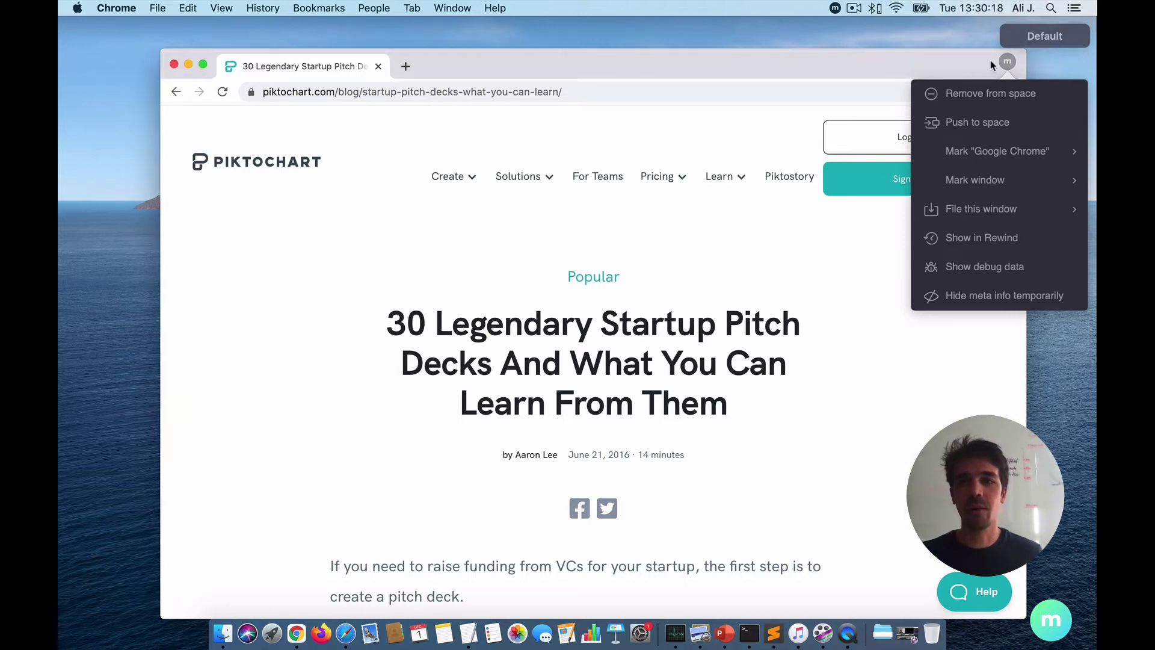
{"action": "left_click", "coordinate": [1008, 61]}
{"action": "left_click", "coordinate": [1008, 62]}
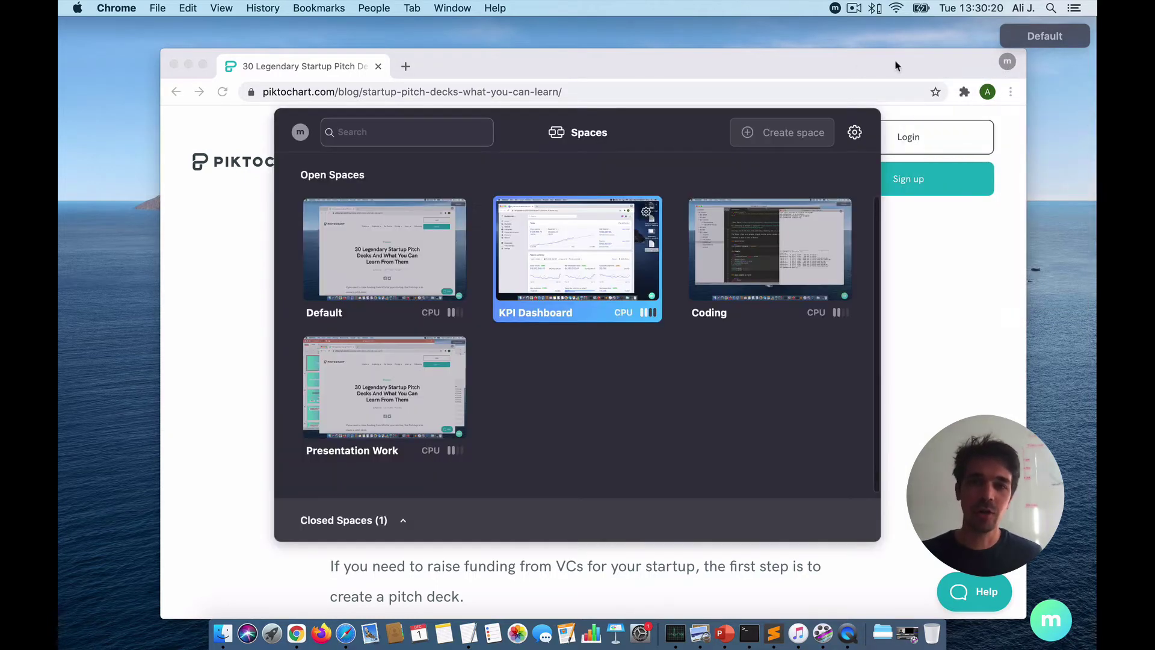
{"action": "left_click", "coordinate": [854, 133]}
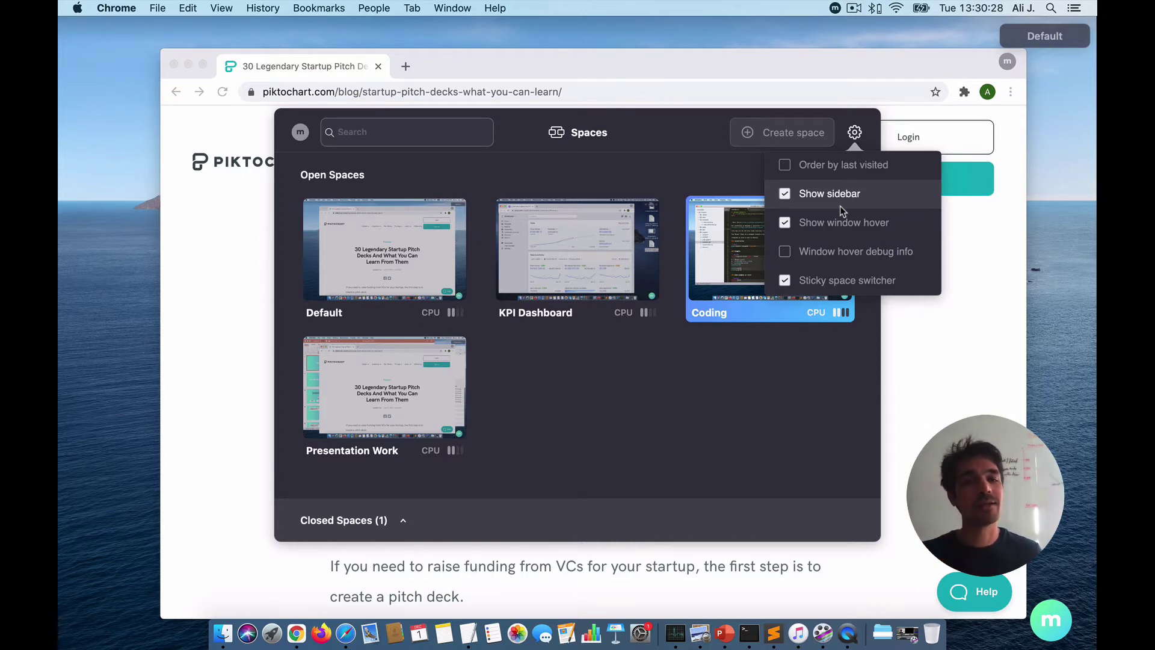
{"action": "key", "text": "Escape"}
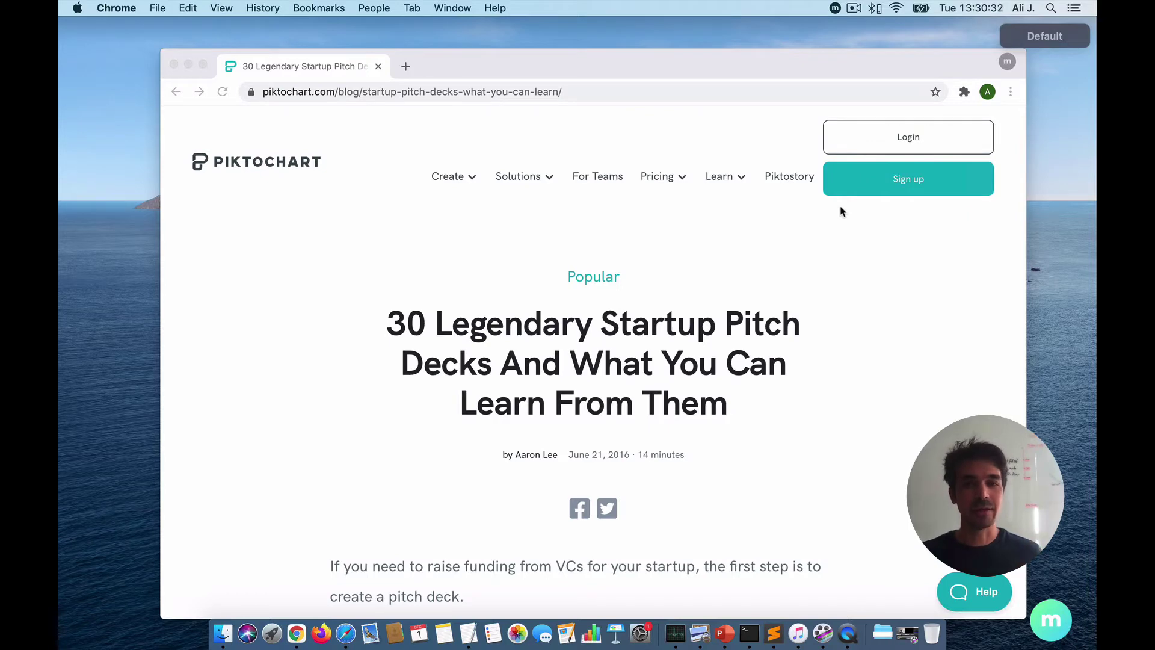
Close the pitch deck article tab in Chrome and launch Zoom.
{"action": "left_click", "coordinate": [378, 67]}
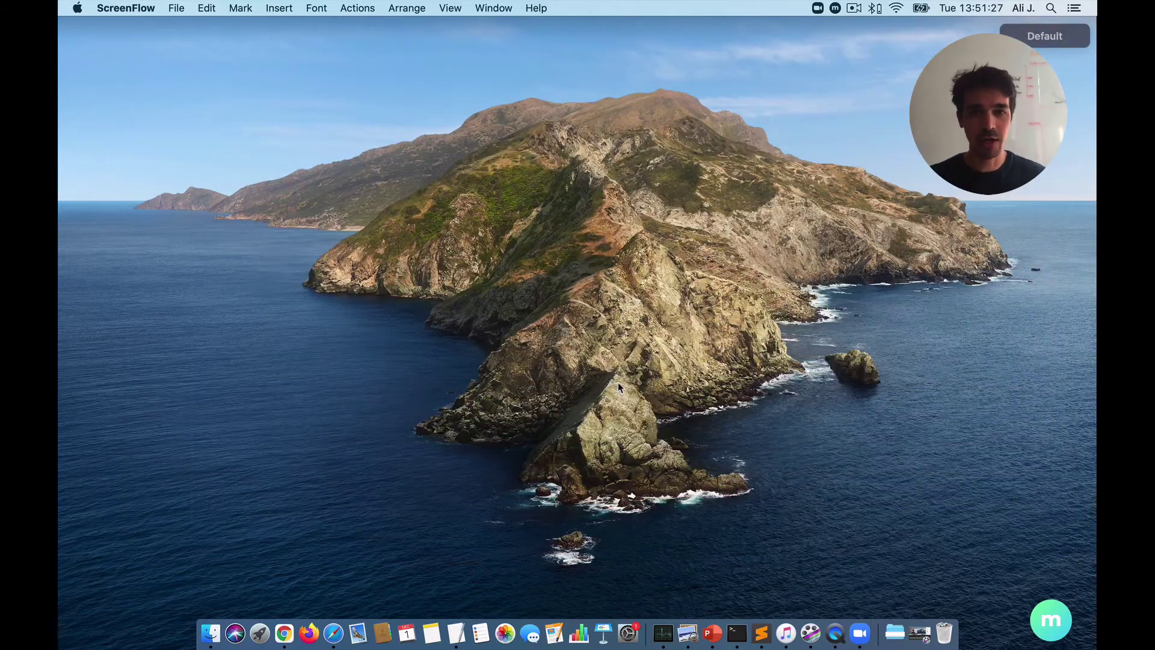
{"action": "key", "text": "super+space"}
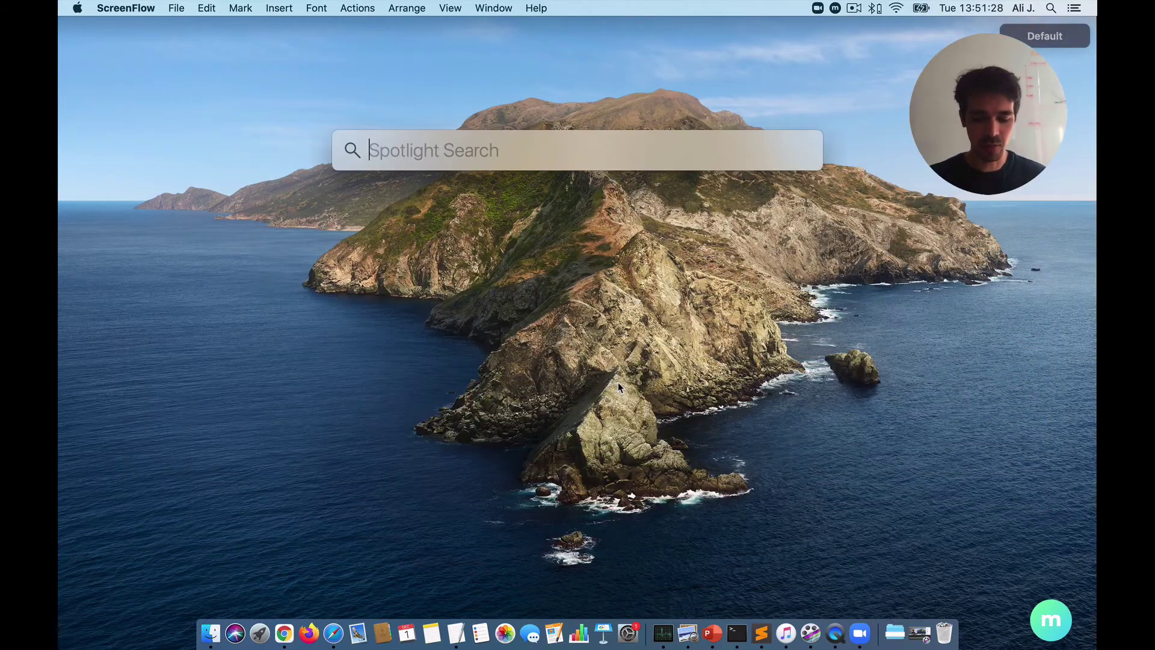
{"action": "type", "text": "zoom"}
{"action": "key", "text": "Return"}
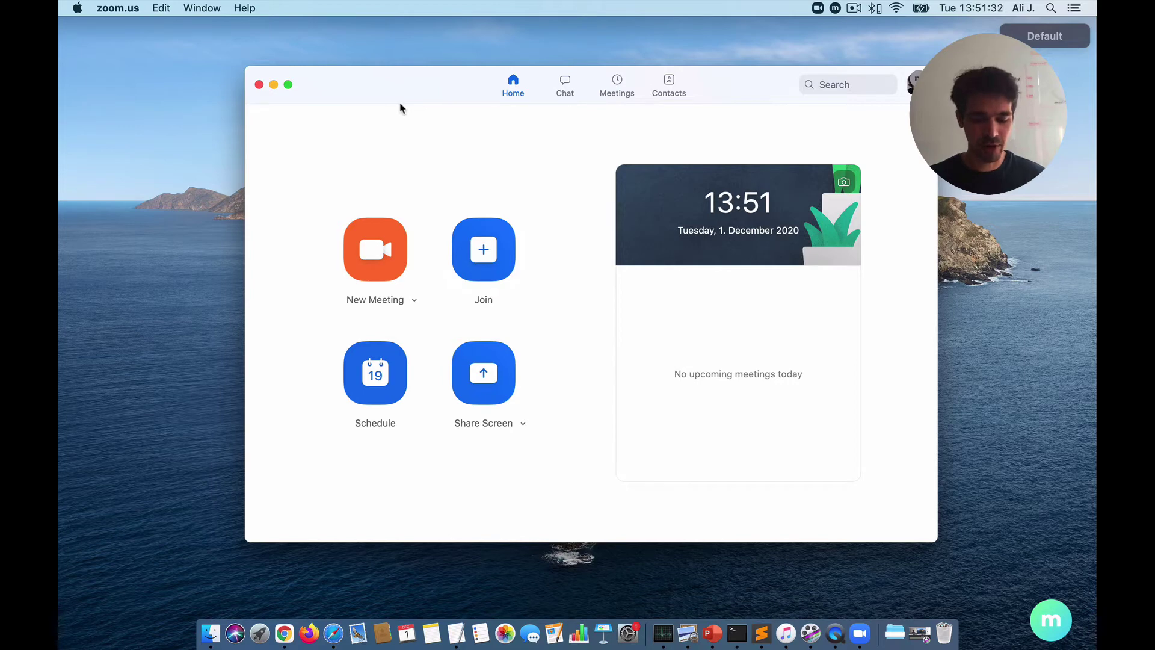
Mark the zoom.us app as floating with Meta's "mark app" command.
{"action": "key", "text": "alt+space"}
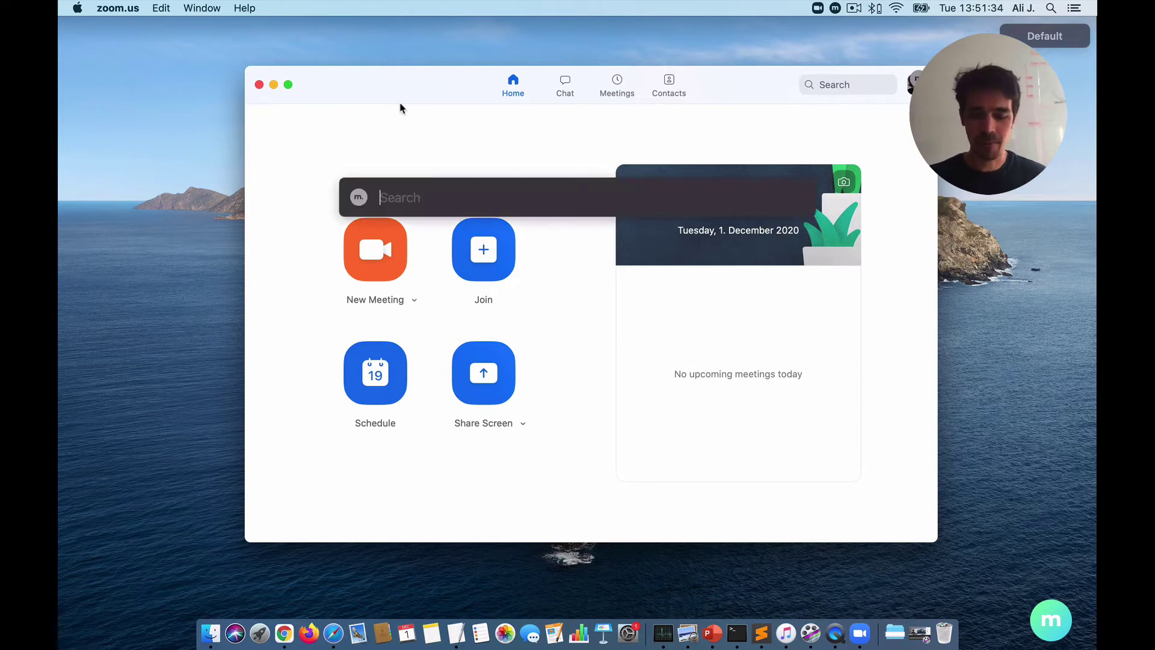
{"action": "type", "text": "mark app"}
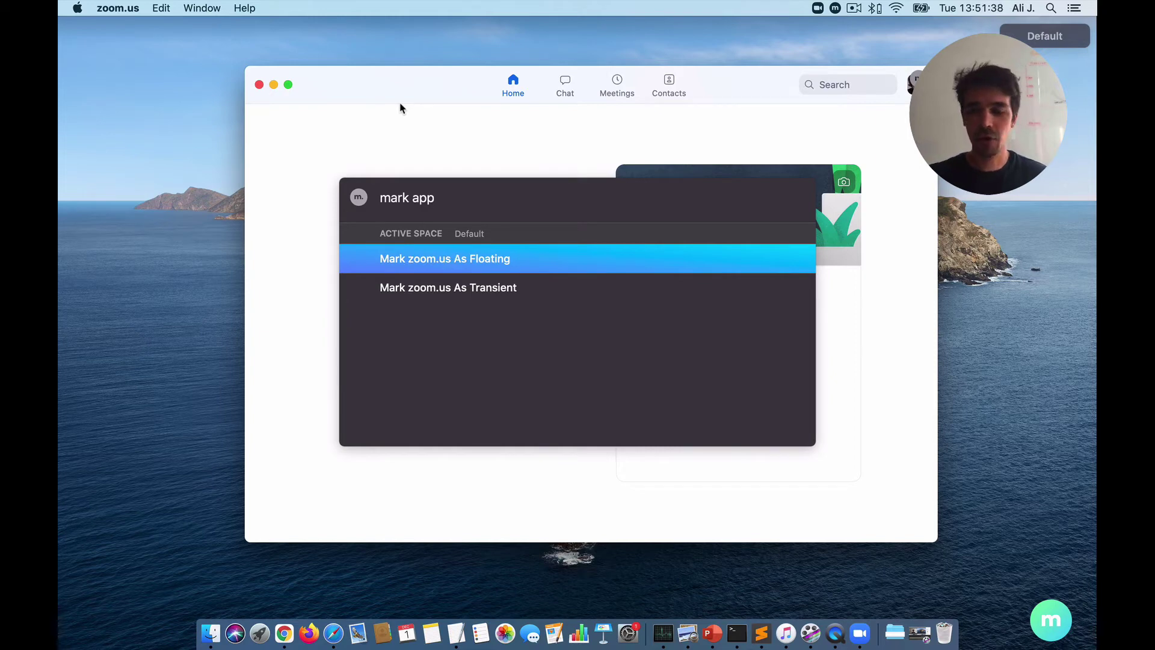
{"action": "key", "text": "Down"}
{"action": "key", "text": "Up"}
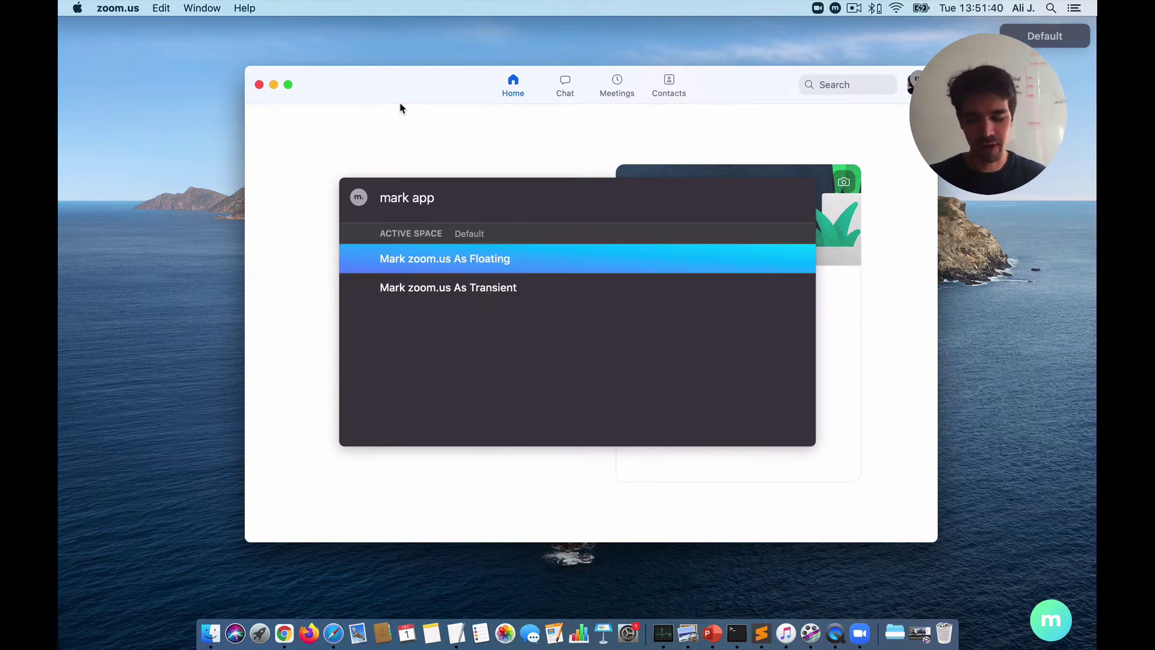
{"action": "key", "text": "Return"}
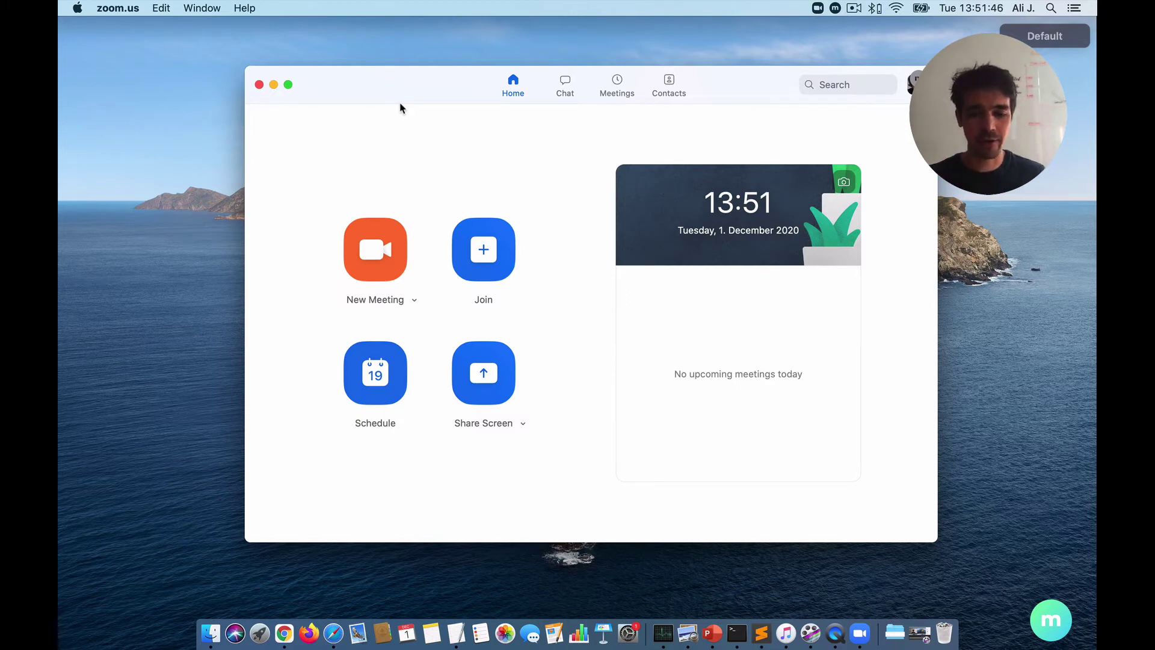
Start a new Zoom meeting and join it with computer audio.
{"action": "left_click", "coordinate": [376, 250]}
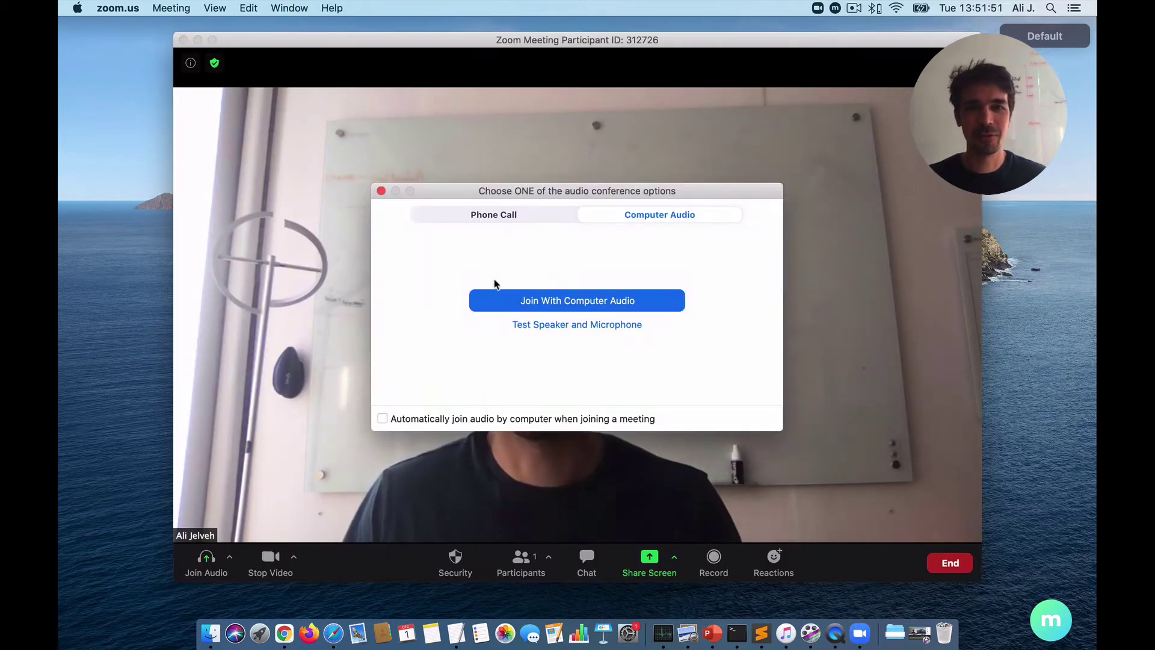
{"action": "left_click", "coordinate": [554, 299]}
Cycle through the open spaces, including Coding, to view the floating Zoom meeting in each, and return to Default.
{"action": "key", "text": "alt+Tab"}
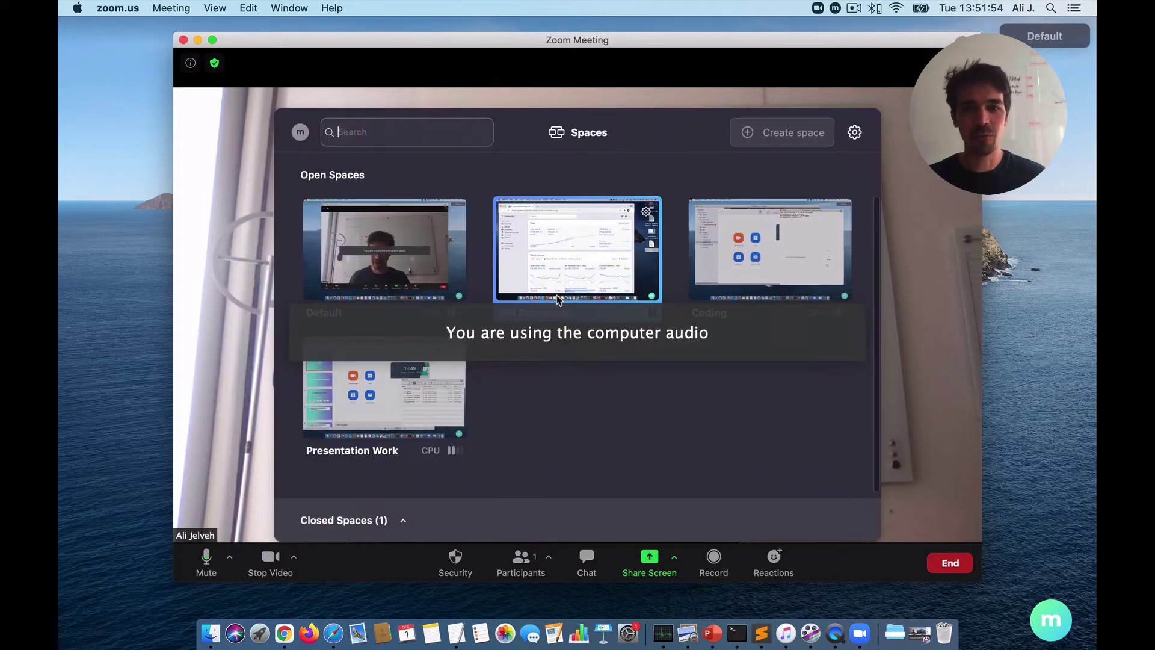
{"action": "key", "text": "alt+Tab"}
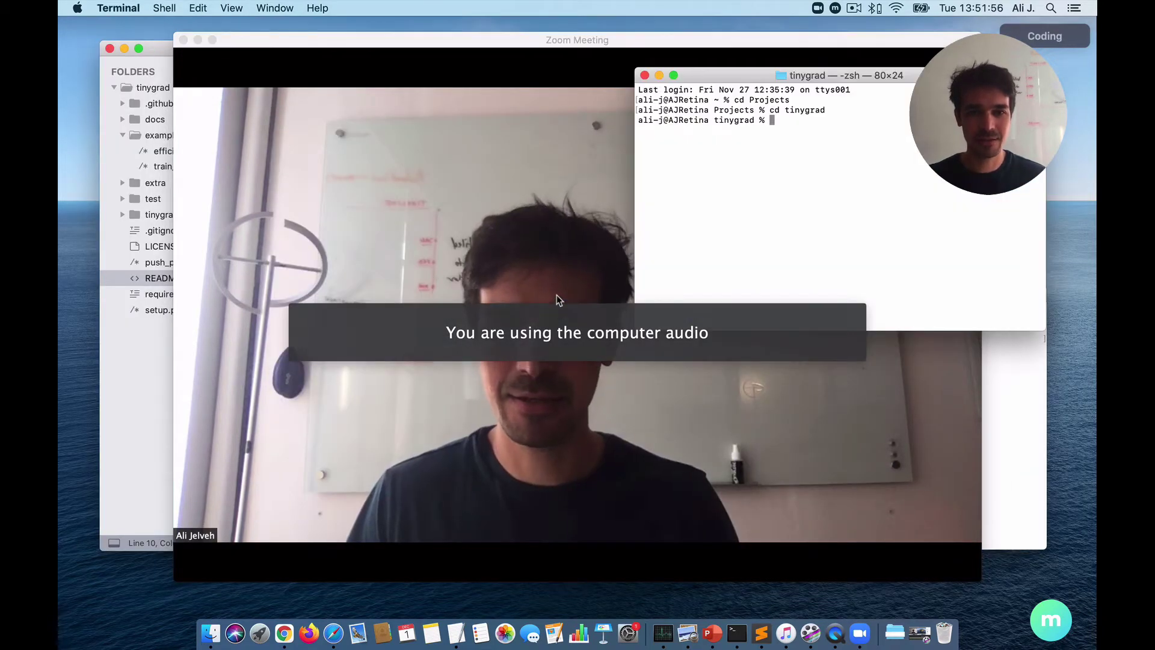
{"action": "key", "text": "alt+Tab"}
{"action": "key", "text": "alt+Tab"}
{"action": "key", "text": "alt+Tab"}
{"action": "key", "text": "alt+Tab"}
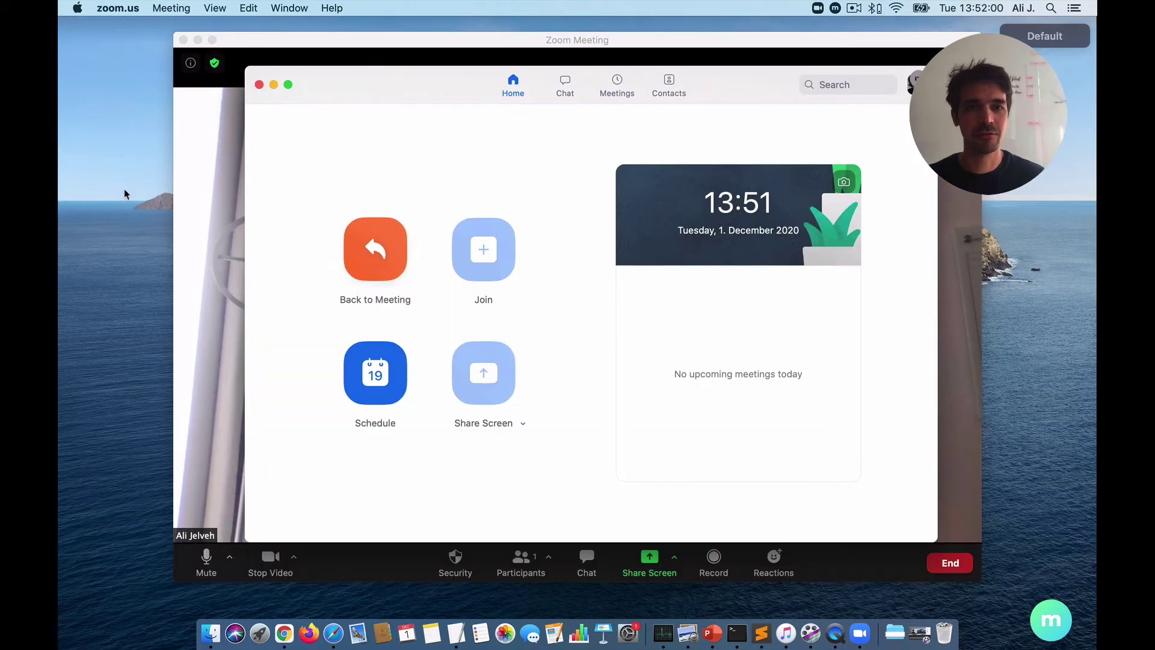
End the Zoom meeting for all participants and close the Zoom home window.
{"action": "left_click", "coordinate": [193, 208]}
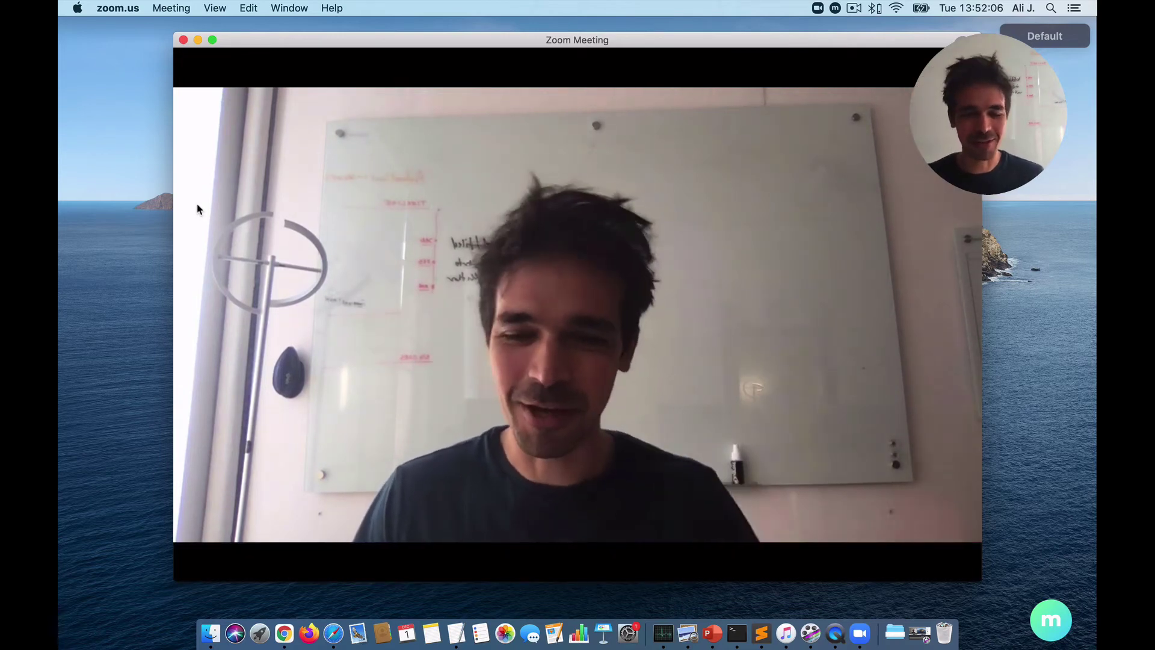
{"action": "left_click", "coordinate": [183, 40]}
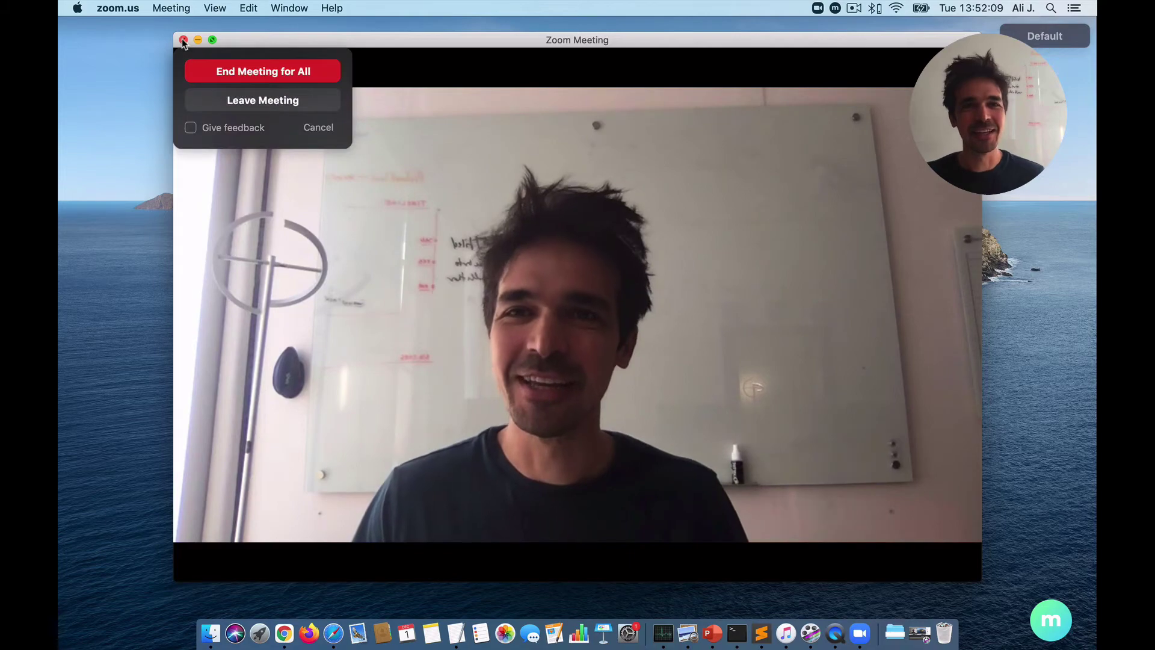
{"action": "left_click", "coordinate": [221, 72]}
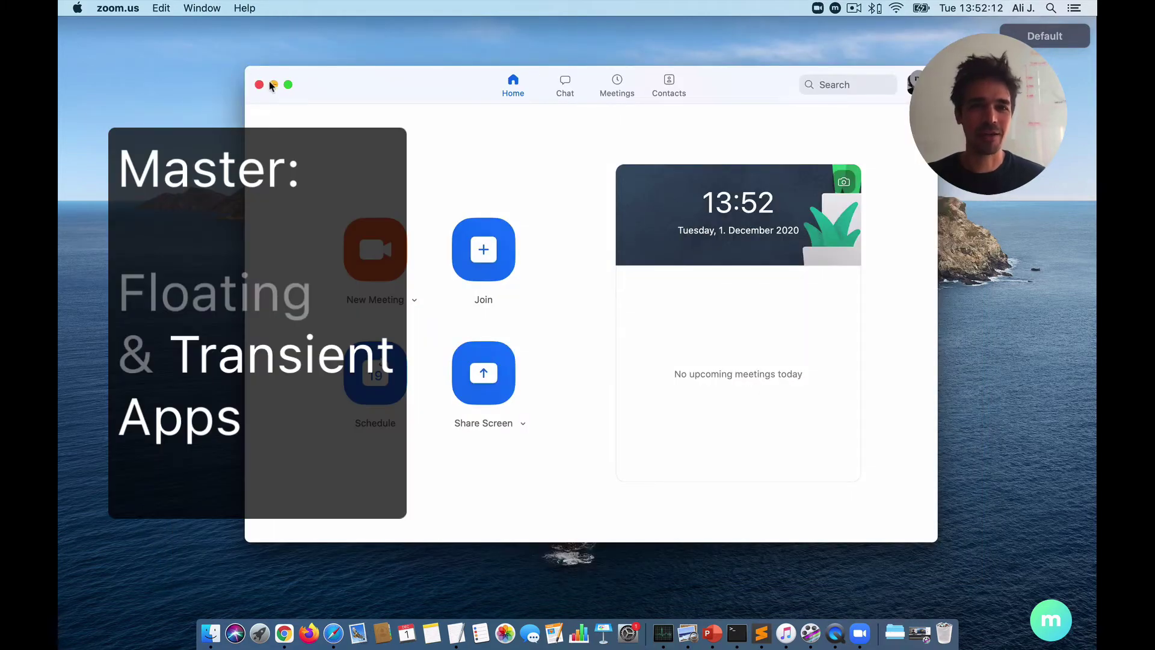
{"action": "left_click", "coordinate": [260, 83]}
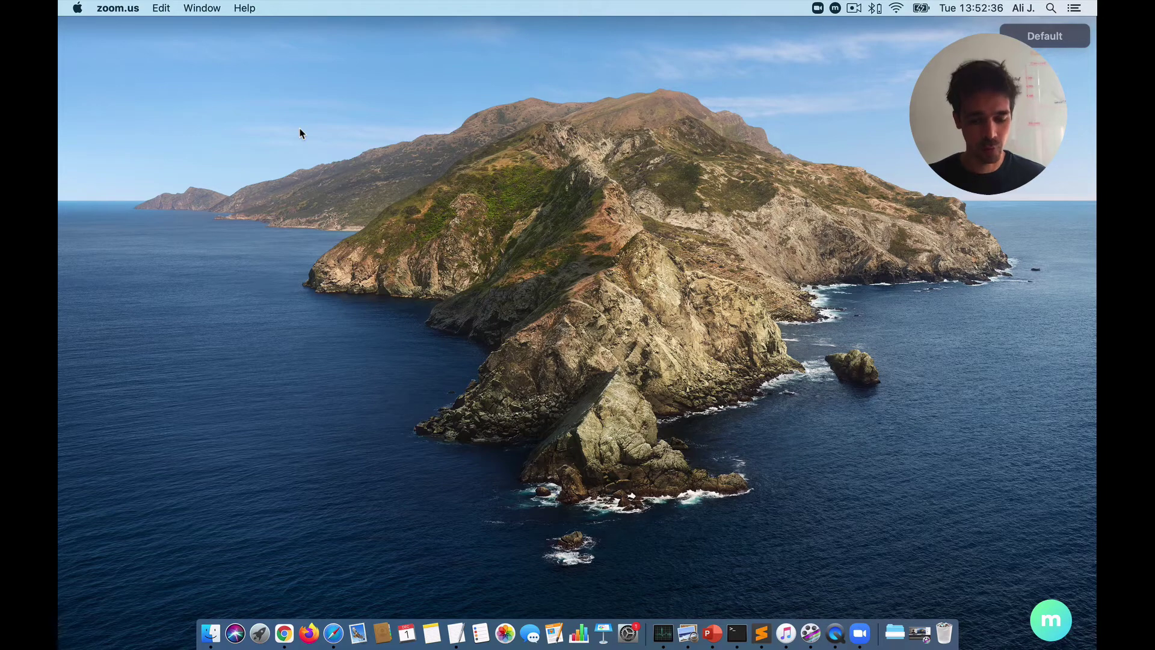
Launch Messages, skip the iMessage setup and move the message window toward the middle of the desktop.
{"action": "left_click", "coordinate": [528, 644]}
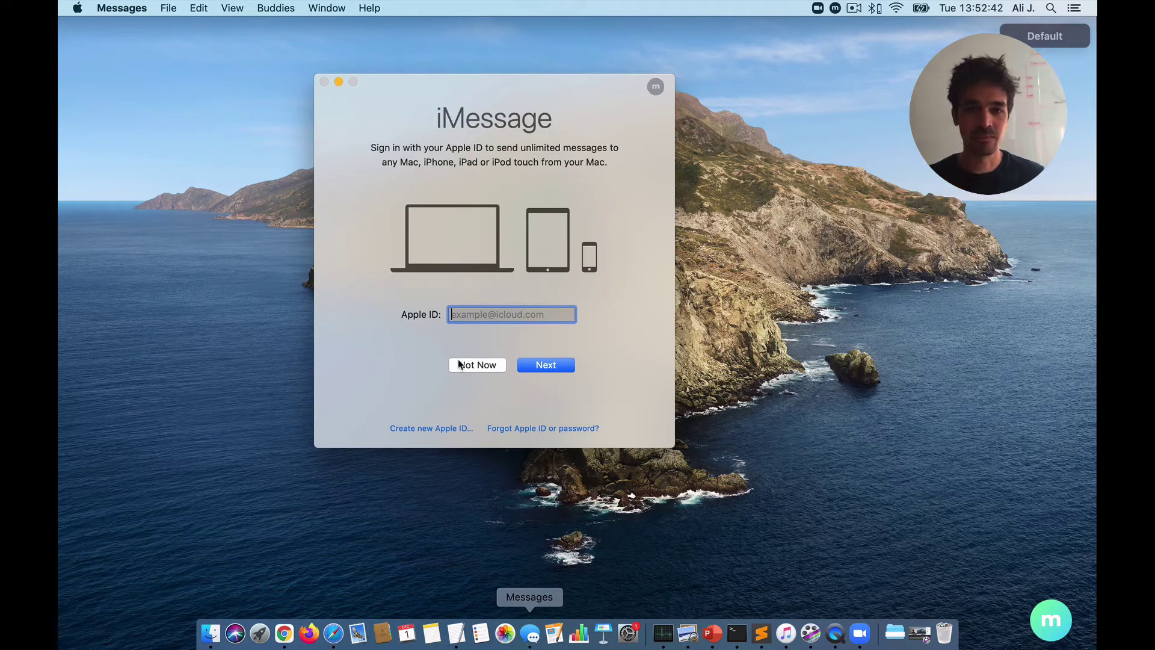
{"action": "left_click", "coordinate": [478, 365]}
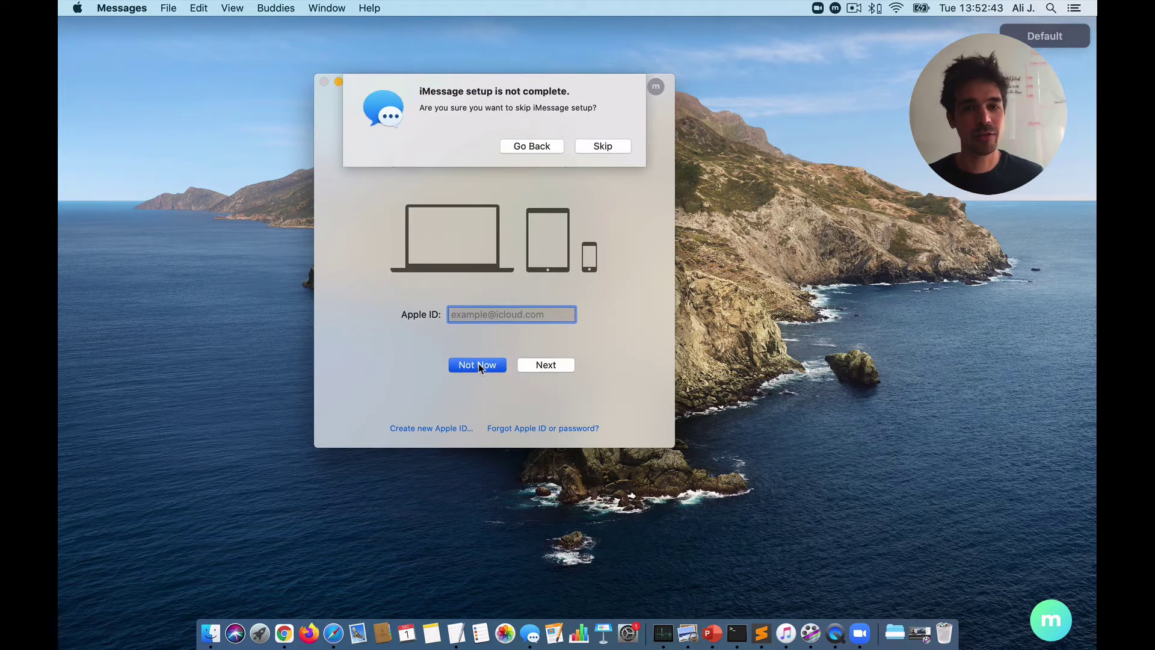
{"action": "left_click", "coordinate": [599, 150]}
{"action": "left_click_drag", "start_coordinate": [470, 89], "coordinate": [612, 132]}
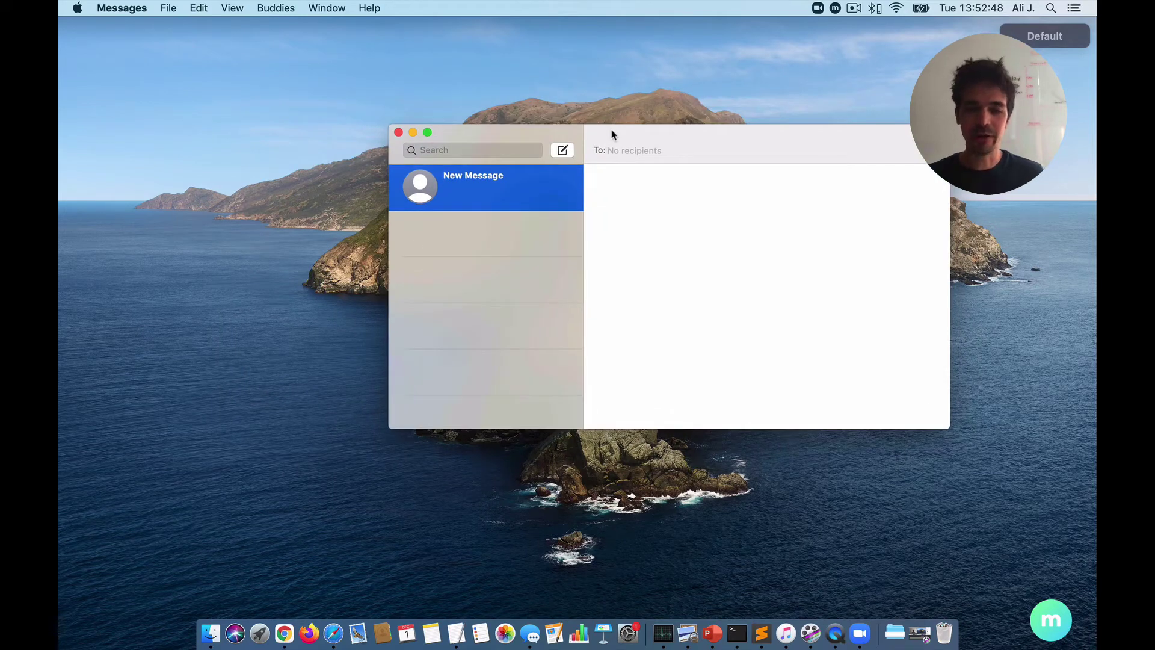
Mark the Messages app as transient with Meta's "mark app" command.
{"action": "key", "text": "alt+space"}
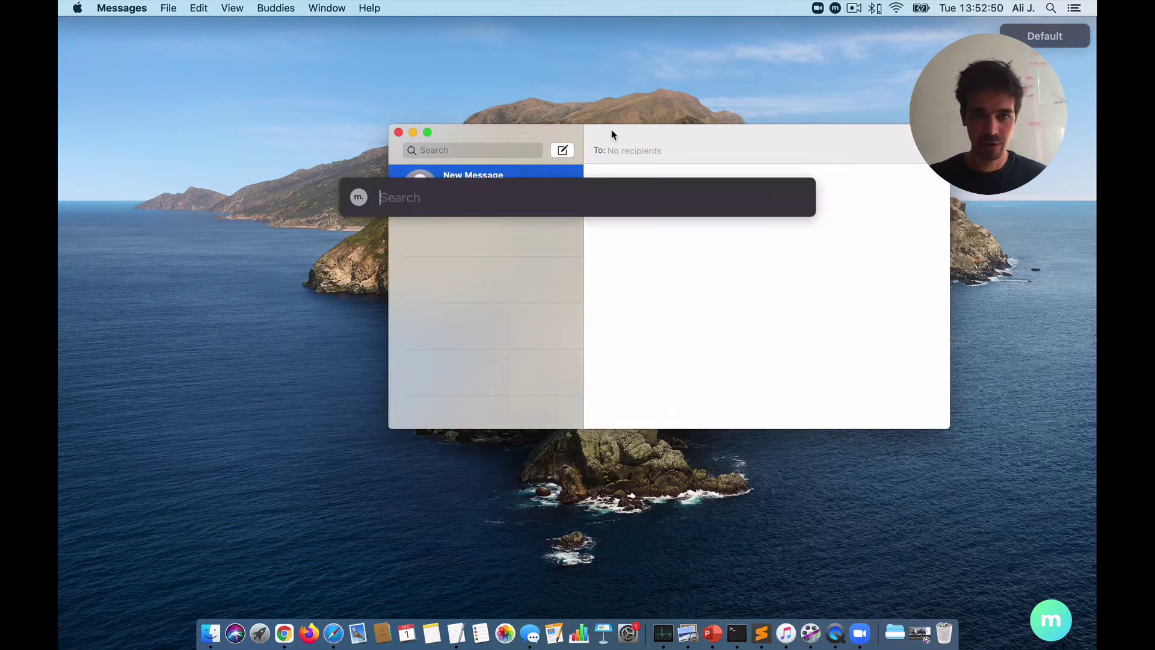
{"action": "type", "text": "mark app"}
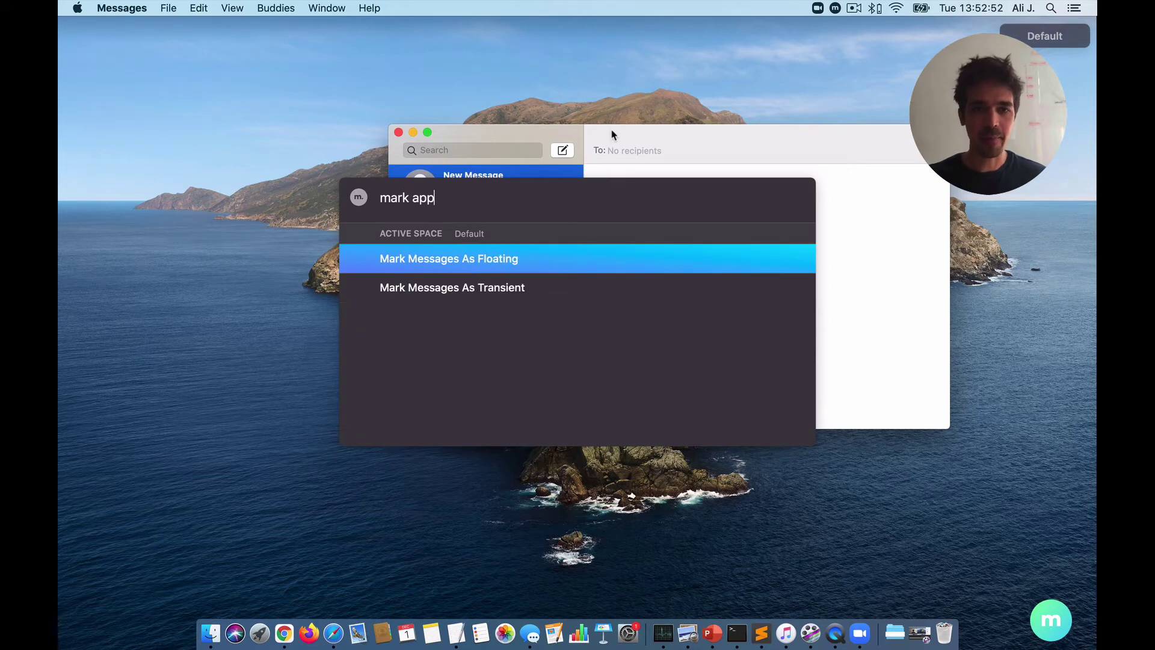
{"action": "key", "text": "Down"}
{"action": "key", "text": "Return"}
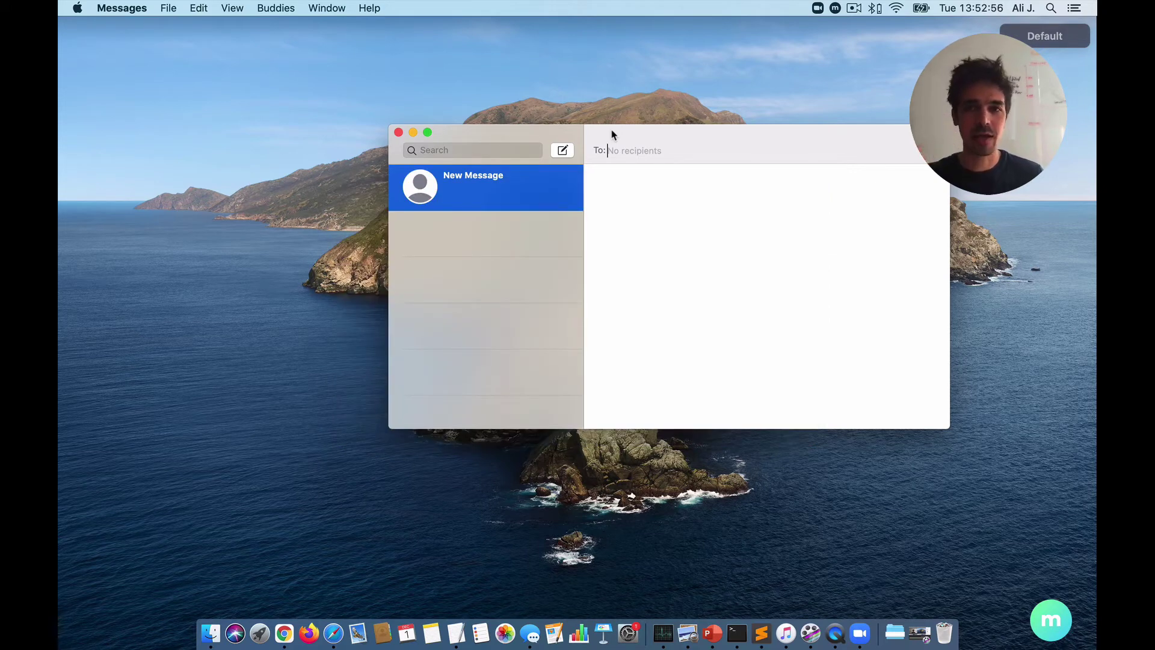
Reposition the Messages window, reopen the Zoom home window and move it aside so that Messages stays partly uncovered.
{"action": "left_click_drag", "start_coordinate": [612, 131], "coordinate": [563, 118]}
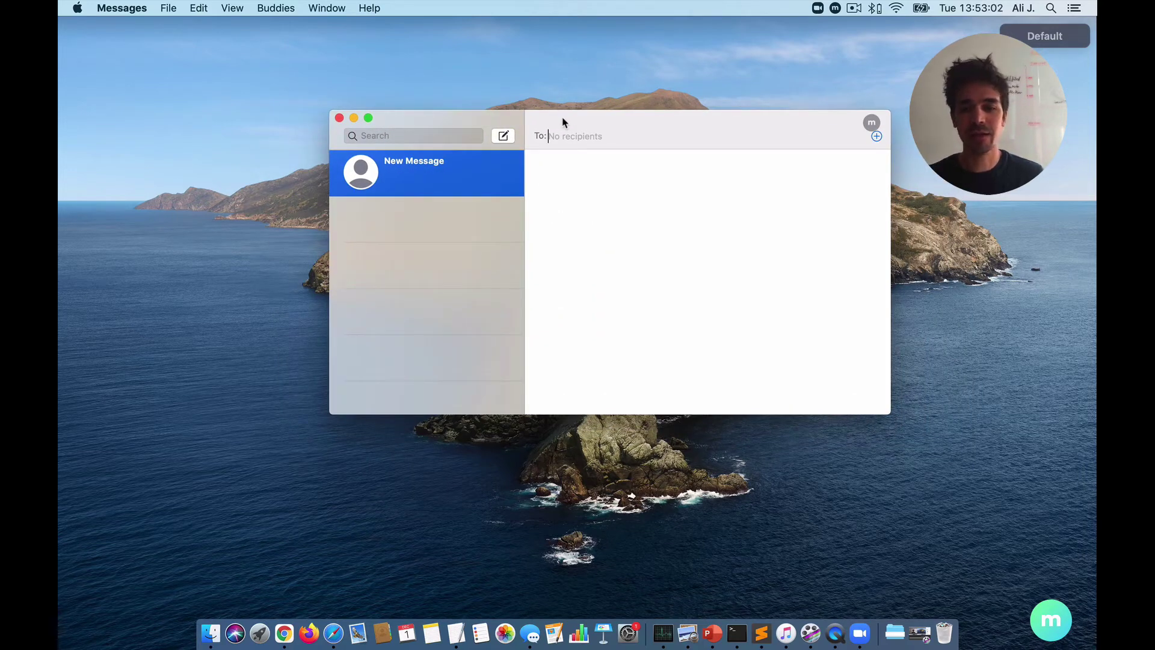
{"action": "left_click", "coordinate": [861, 633]}
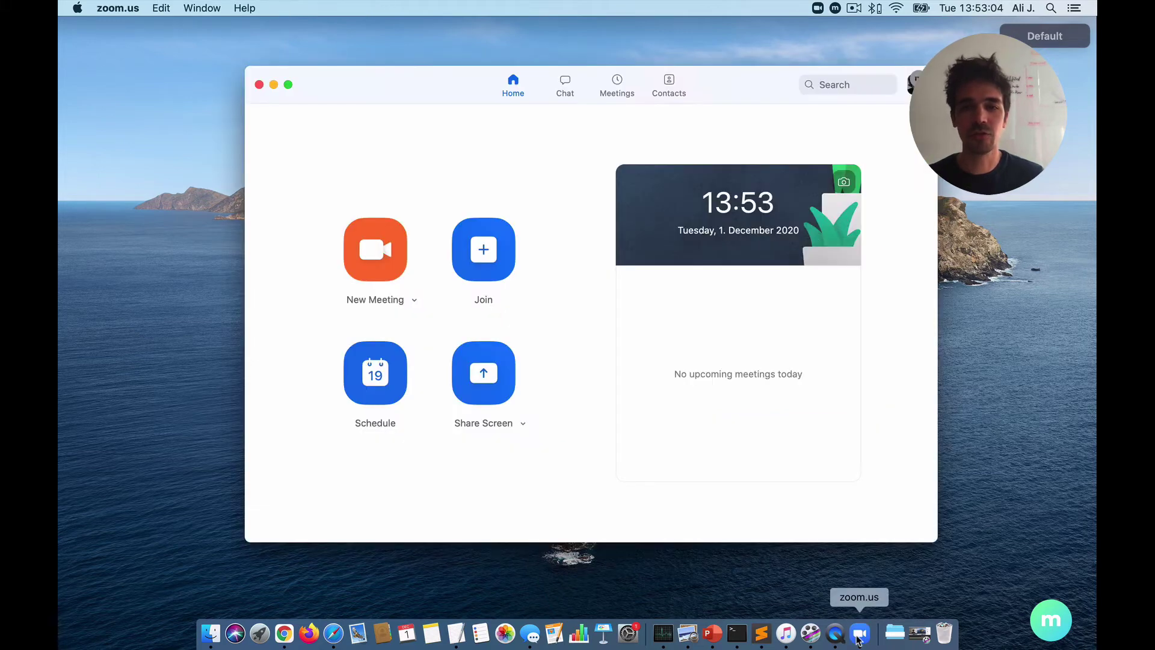
{"action": "left_click_drag", "start_coordinate": [334, 94], "coordinate": [588, 204]}
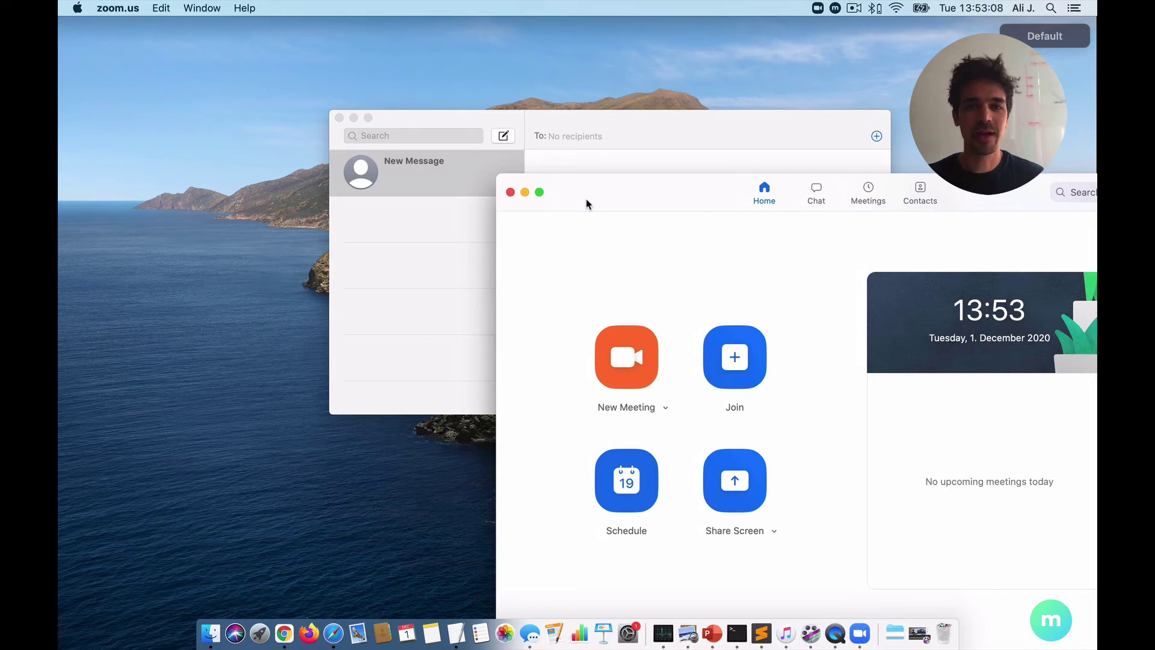
Clear the desktop by hiding the Messages window and closing the Zoom home window.
{"action": "key", "text": "alt+super+h"}
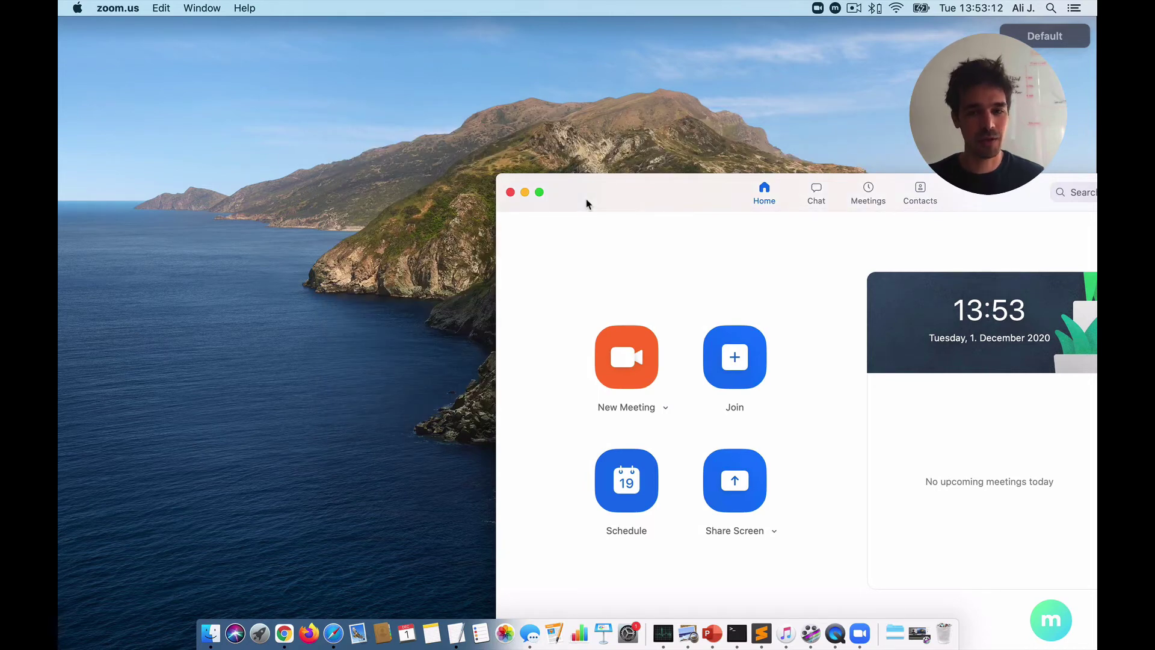
{"action": "left_click", "coordinate": [509, 191]}
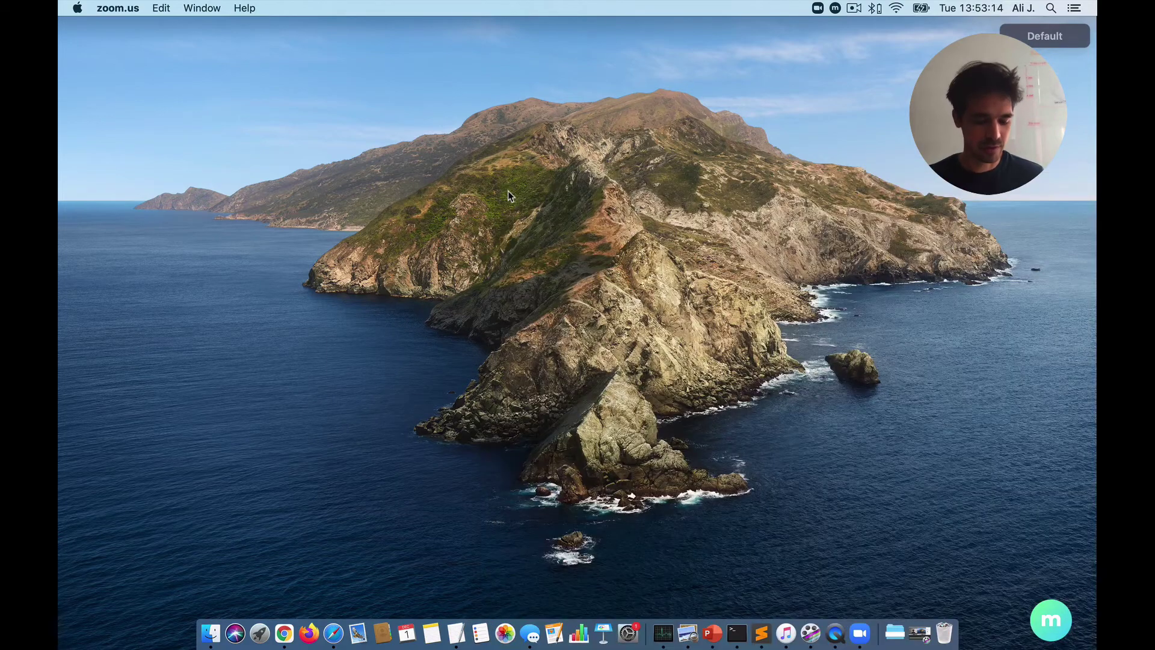
Switch from the Default space to the Coding space in Meta's spaces overview.
{"action": "key", "text": "alt+Tab"}
{"action": "key", "text": "Right"}
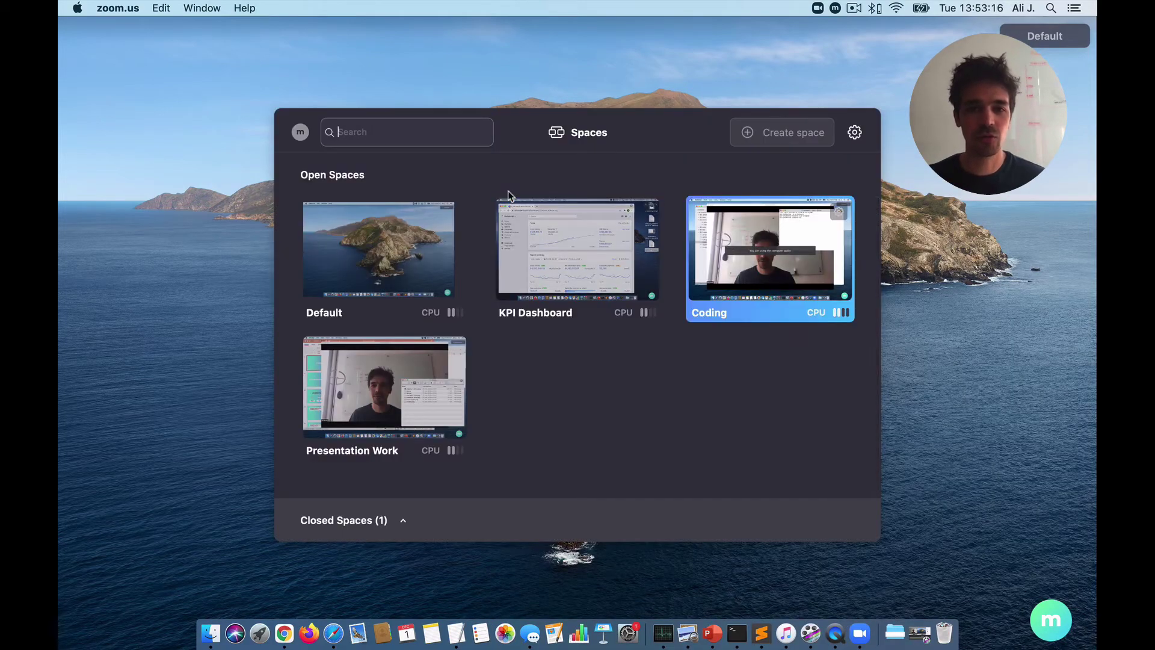
{"action": "key", "text": "Return"}
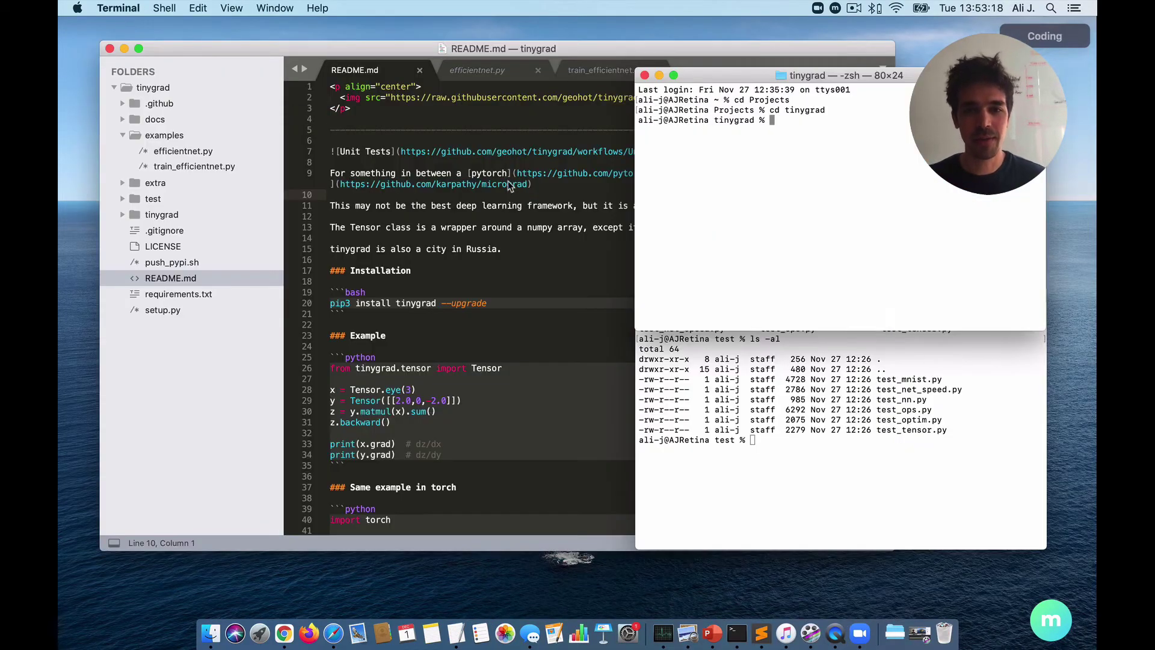
Bring up Messages in the Coding space, move its window up beside the README.md text, and return focus to the Sublime Text editor.
{"action": "left_click", "coordinate": [529, 633]}
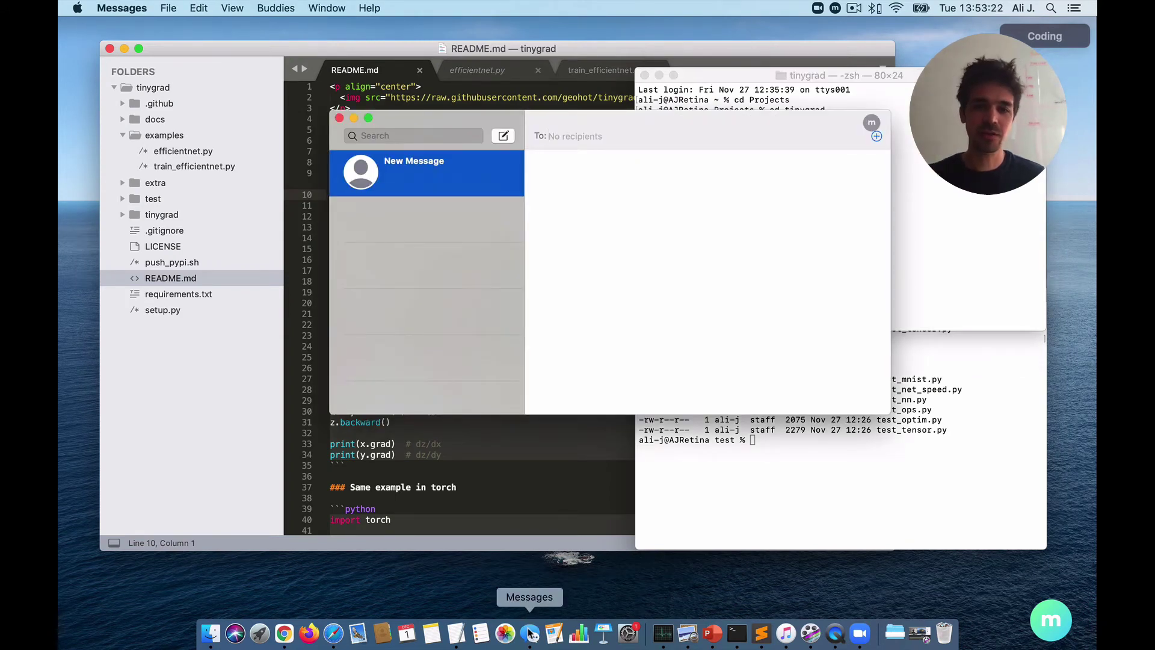
{"action": "left_click_drag", "start_coordinate": [507, 115], "coordinate": [616, 22]}
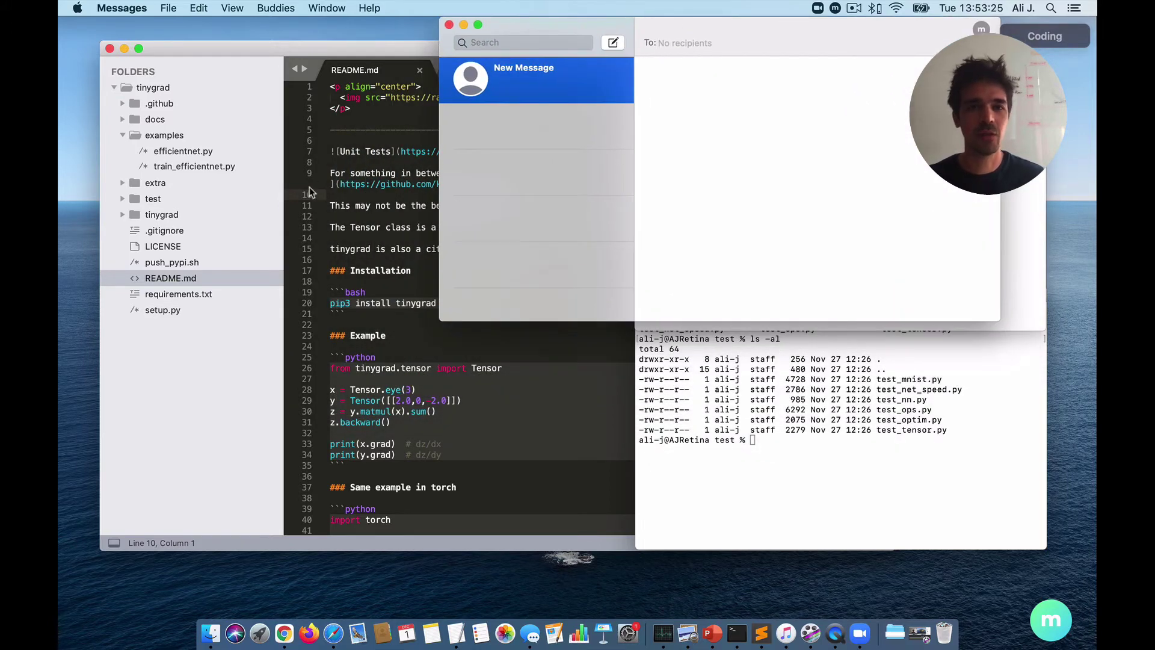
{"action": "left_click", "coordinate": [370, 188]}
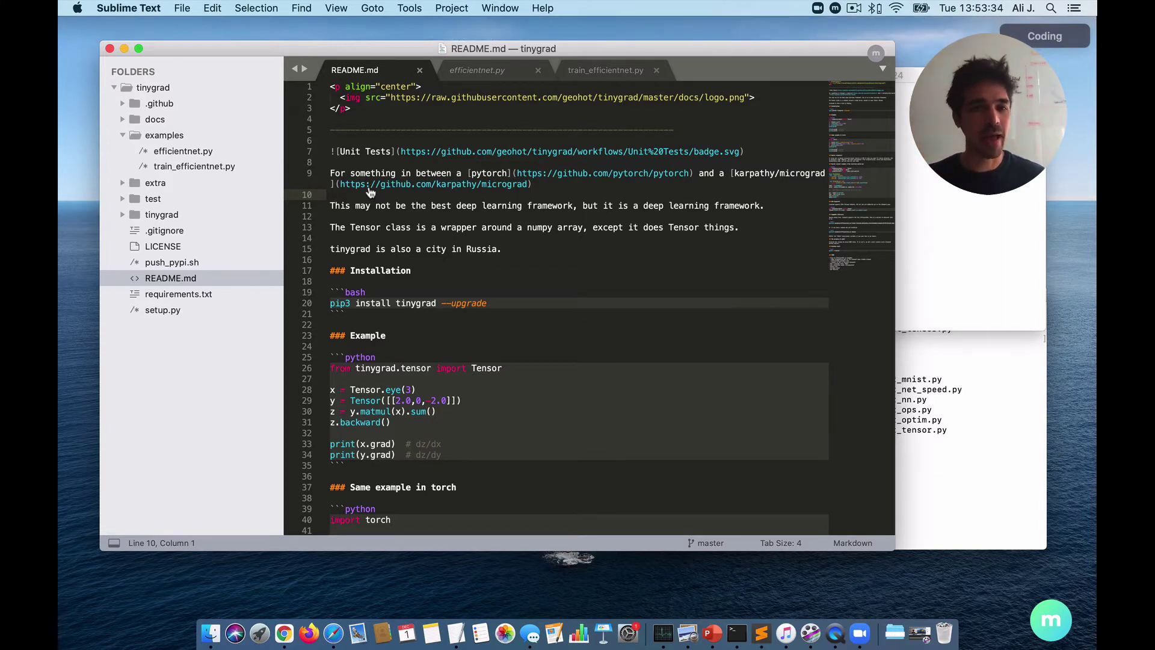
{"action": "key", "text": "super+Tab"}
{"action": "key", "text": "super+Tab"}
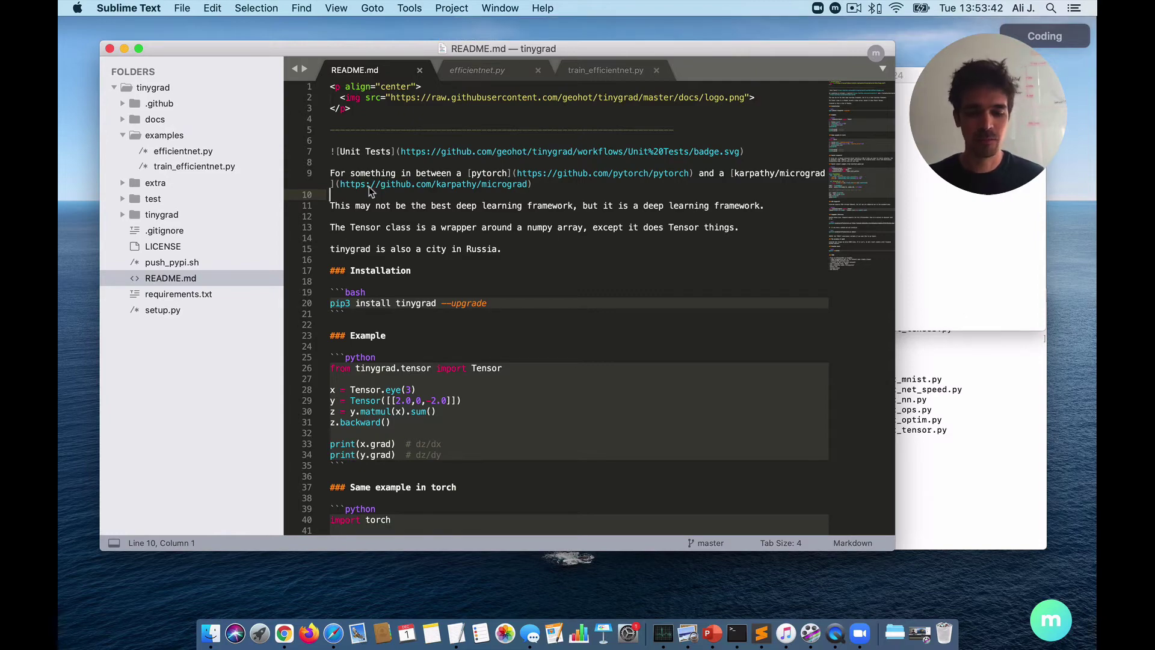
Return from the Coding space to the Default space.
{"action": "key", "text": "ctrl+alt+space"}
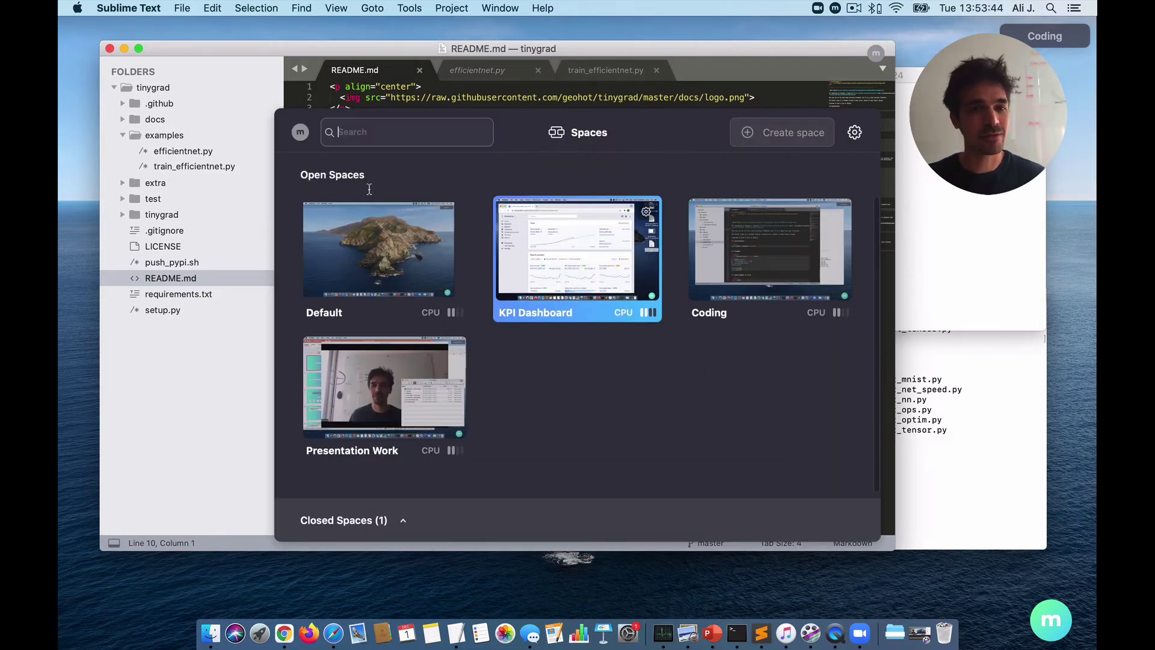
{"action": "key", "text": "Left"}
{"action": "key", "text": "Return"}
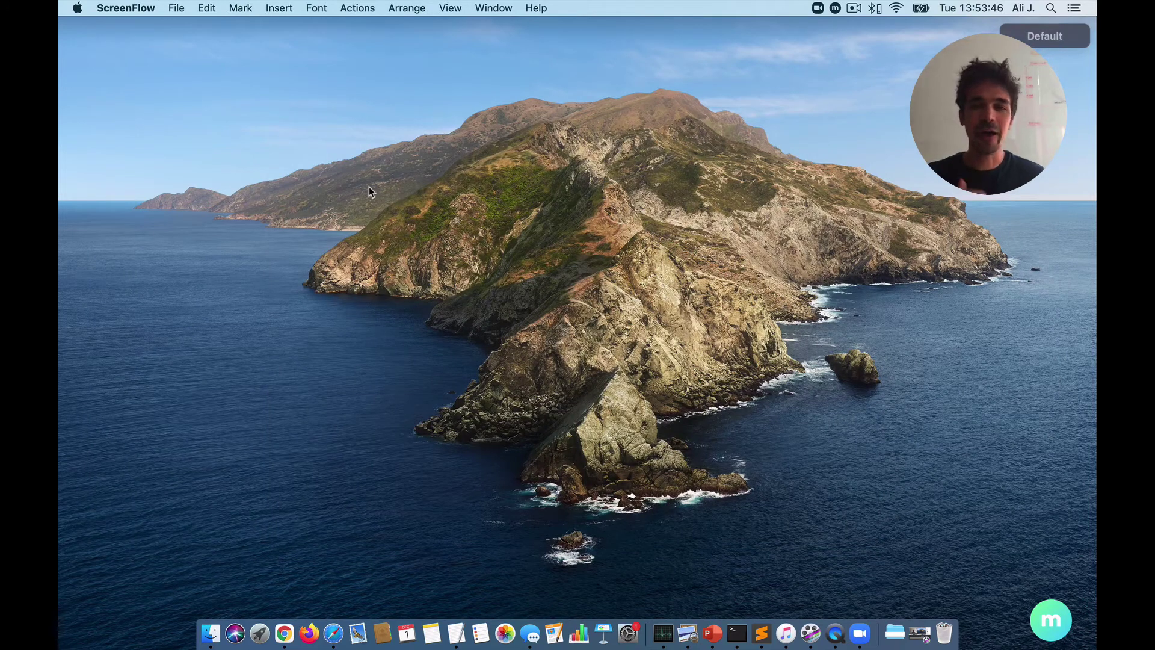